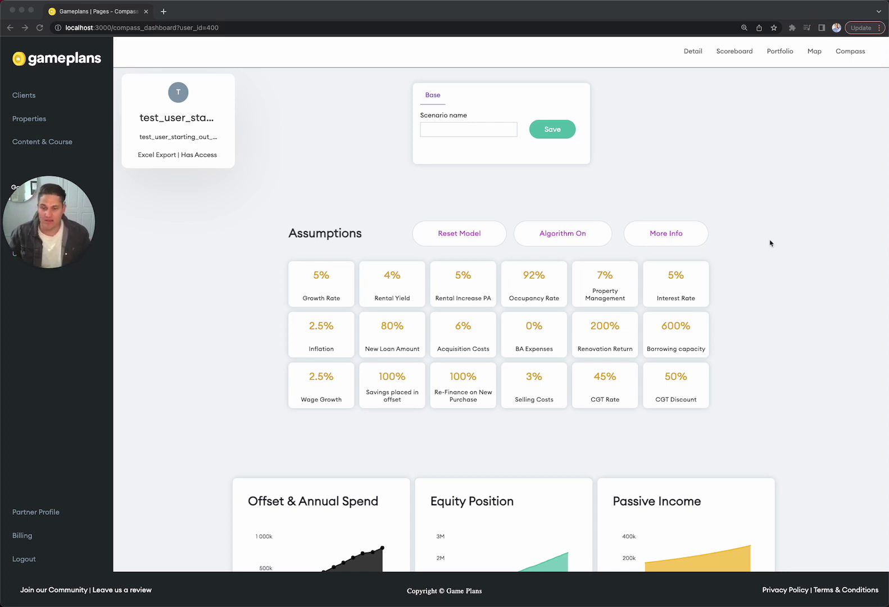
Open the 2022 entry in Manually Entered Spends and set its new purchase value to 700000
{"action": "scroll", "coordinate": [769, 243], "scroll_direction": "down", "scroll_amount": 4}
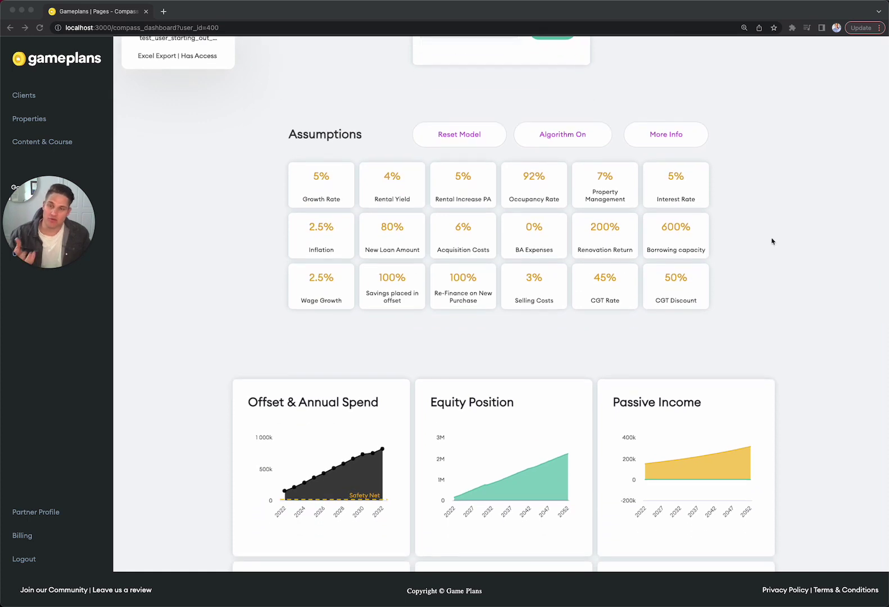
{"action": "scroll", "coordinate": [770, 244], "scroll_direction": "down", "scroll_amount": 8}
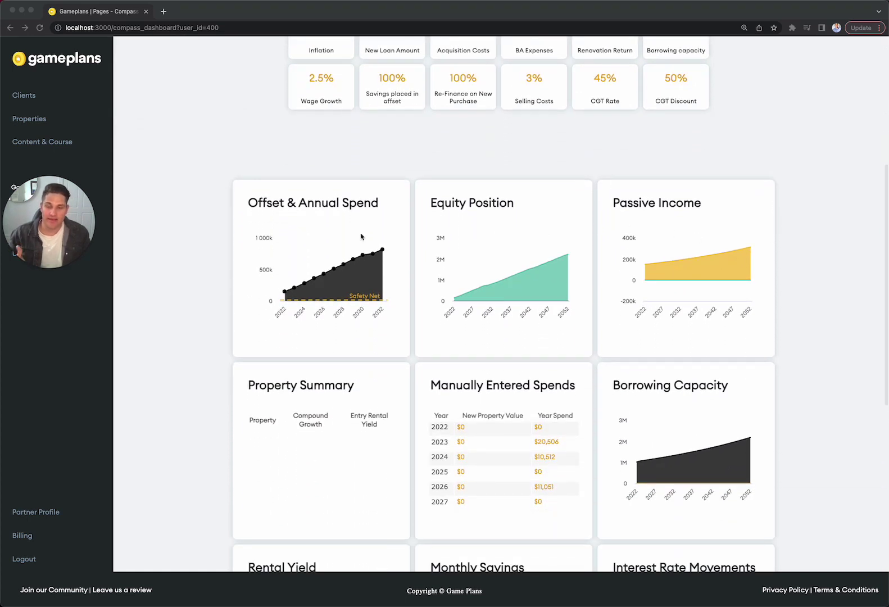
{"action": "left_click", "coordinate": [283, 290]}
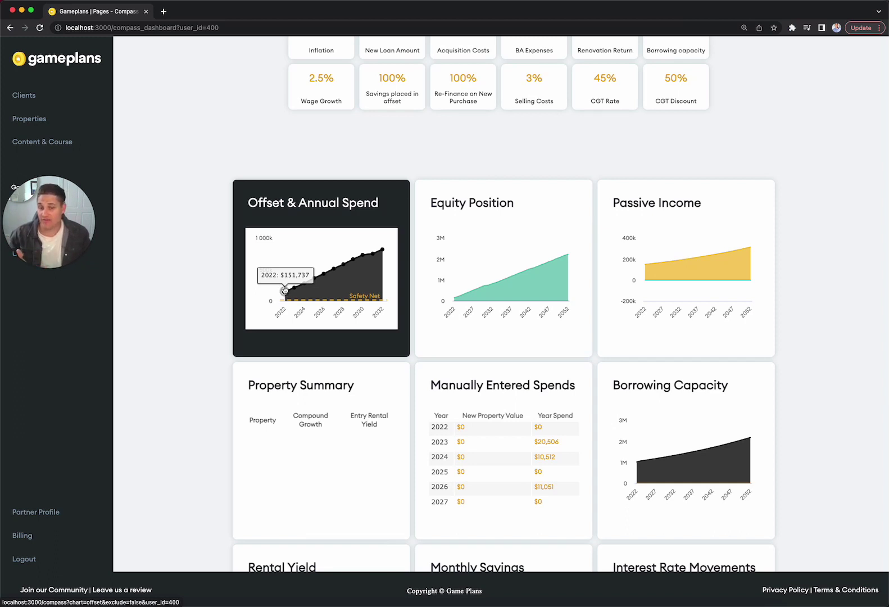
{"action": "scroll", "coordinate": [730, 315], "scroll_direction": "down", "scroll_amount": 3}
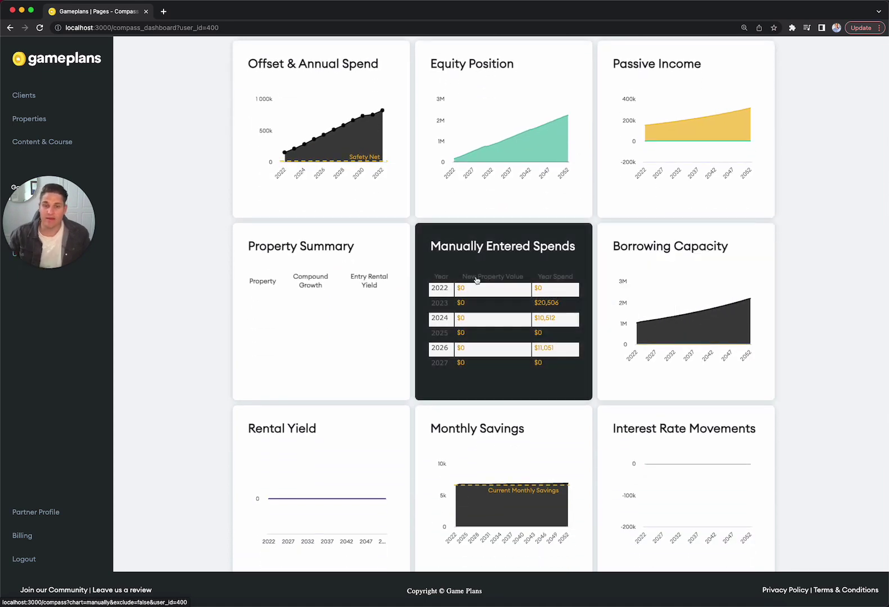
{"action": "left_click", "coordinate": [491, 270]}
{"action": "left_click", "coordinate": [289, 235]}
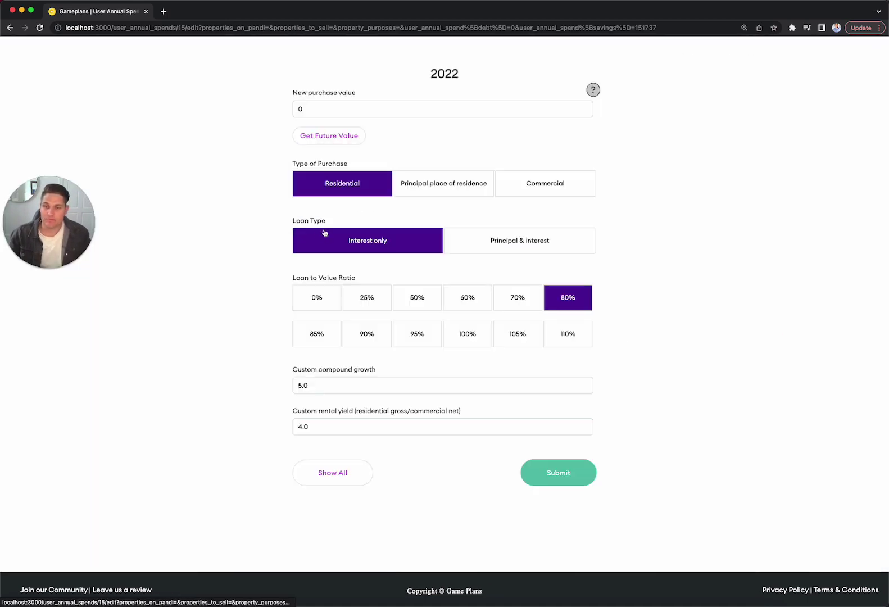
{"action": "left_click", "coordinate": [326, 110]}
{"action": "key", "text": "super+a"}
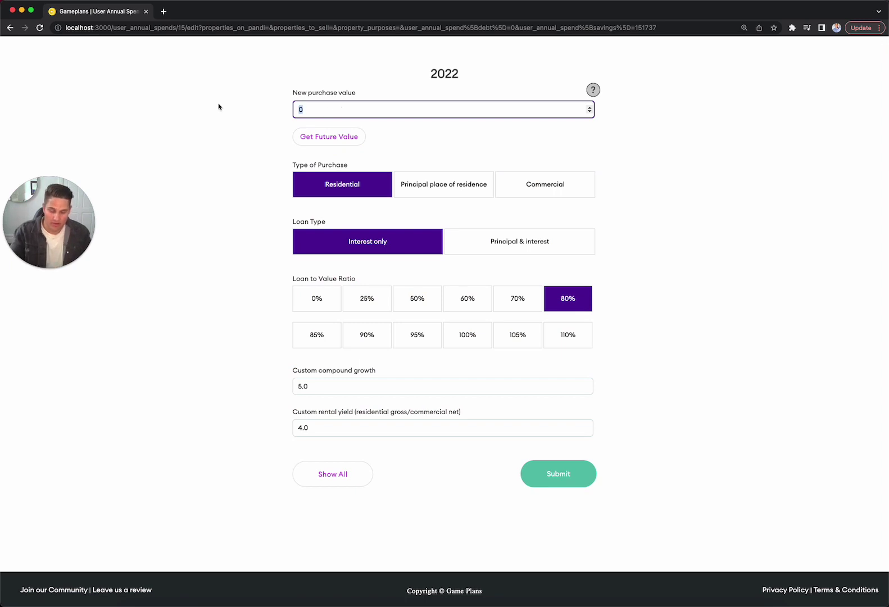
{"action": "type", "text": "700000"}
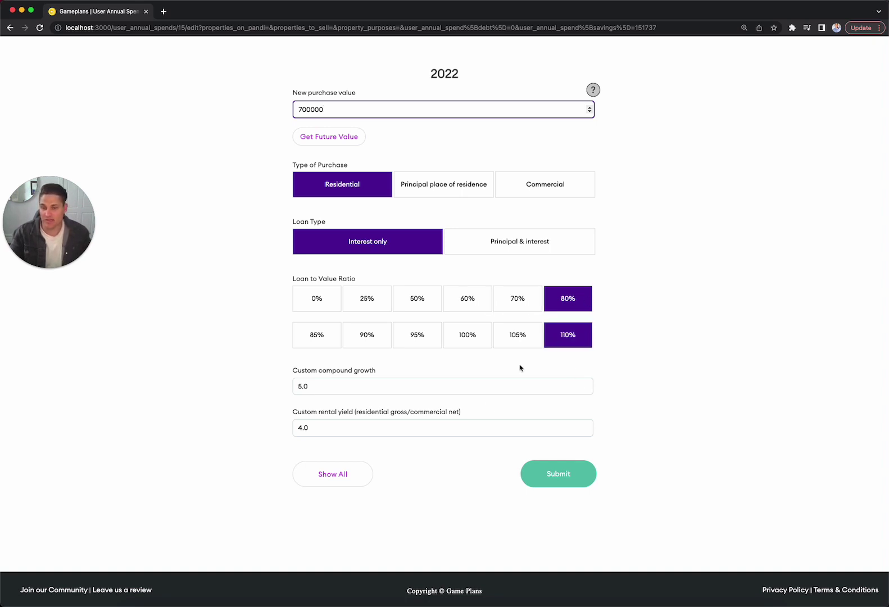
Set the 2022 purchase's custom compound growth to 7 and rental yield to 3.2, submit, and return to the Compass dashboard
{"action": "left_click_drag", "start_coordinate": [481, 386], "coordinate": [192, 383]}
{"action": "type", "text": "7"}
{"action": "left_click", "coordinate": [691, 363]}
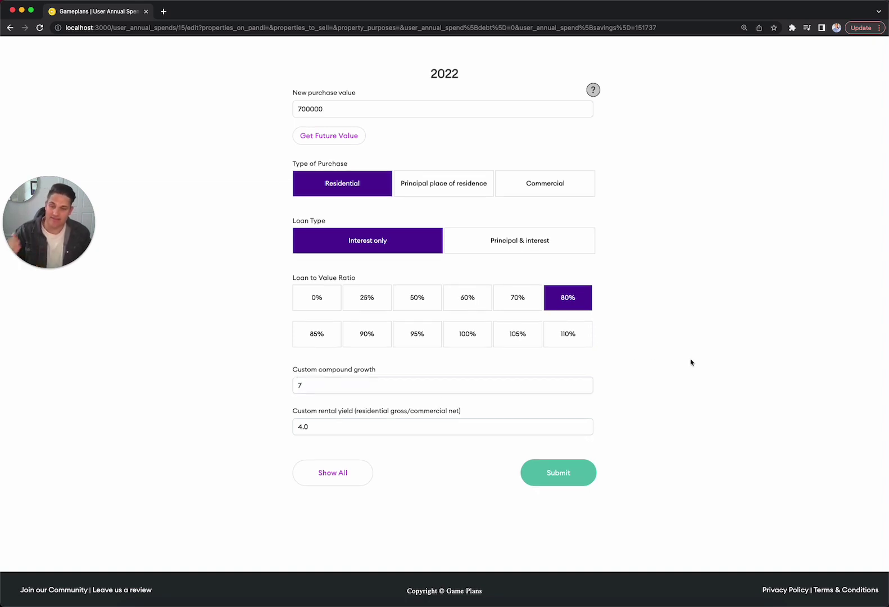
{"action": "left_click_drag", "start_coordinate": [589, 426], "coordinate": [215, 424]}
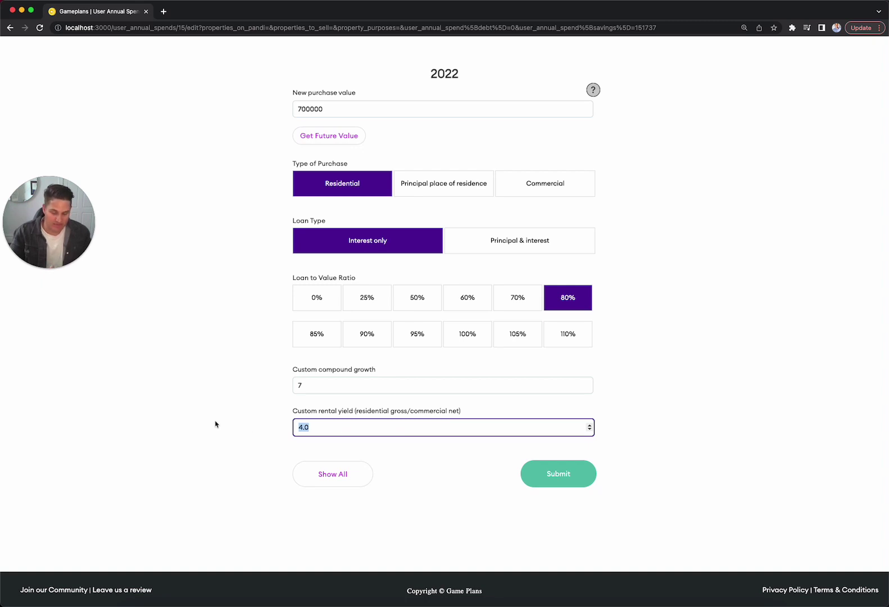
{"action": "type", "text": "3.2"}
{"action": "left_click", "coordinate": [713, 426]}
{"action": "left_click", "coordinate": [587, 470]}
{"action": "left_click", "coordinate": [846, 53]}
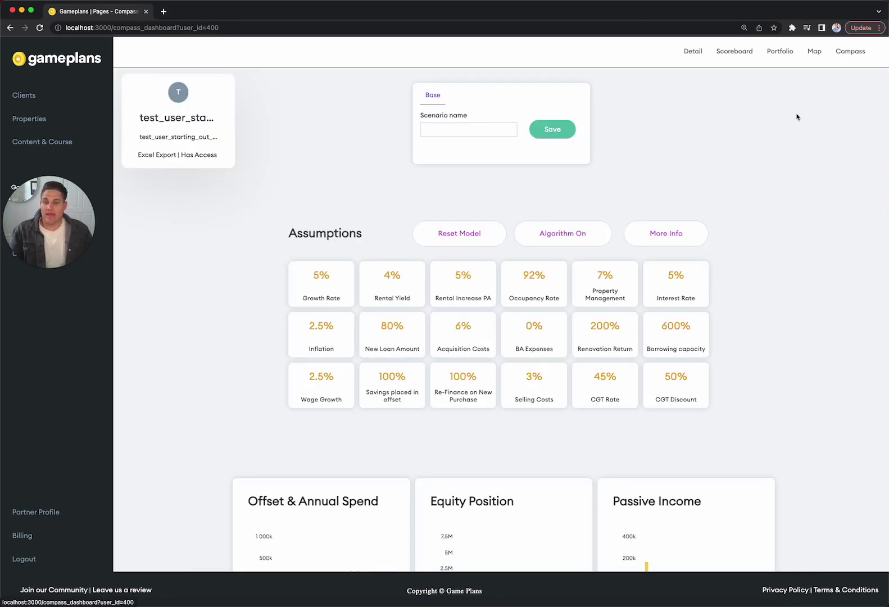
Check the 2022 offset balance, then change the 2022 purchase's loan to value ratio to 90% and return to the Compass dashboard
{"action": "scroll", "coordinate": [782, 140], "scroll_direction": "down", "scroll_amount": 6}
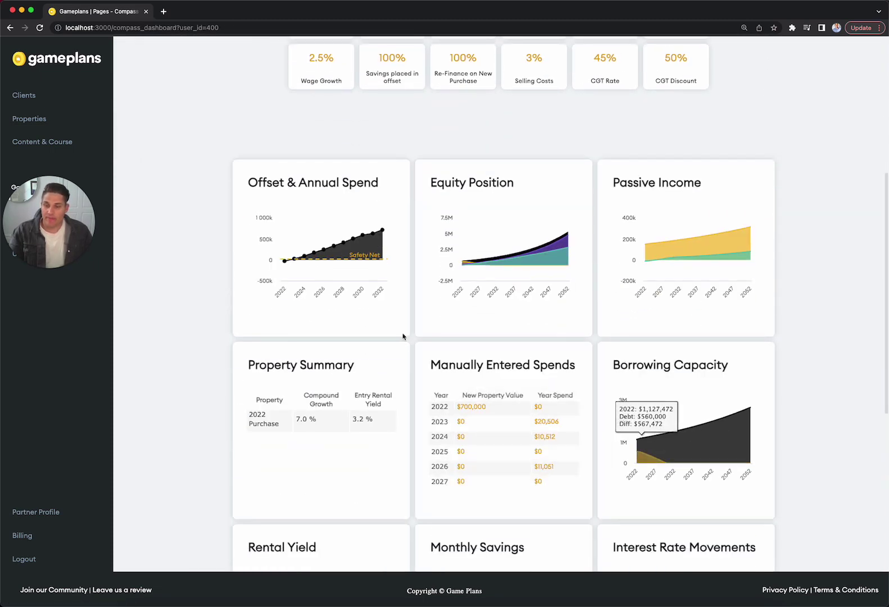
{"action": "mouse_move", "coordinate": [285, 261]}
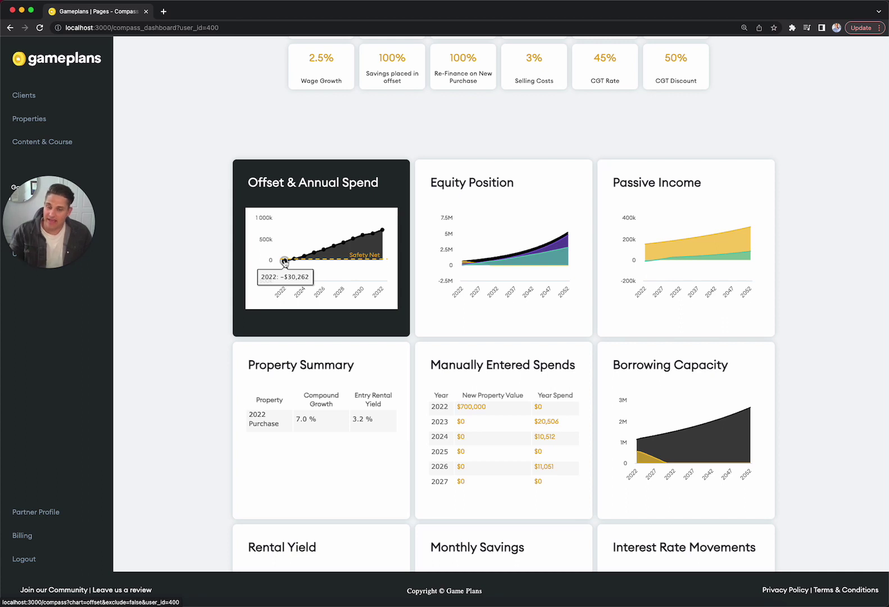
{"action": "scroll", "coordinate": [285, 261], "scroll_direction": "up", "scroll_amount": 2}
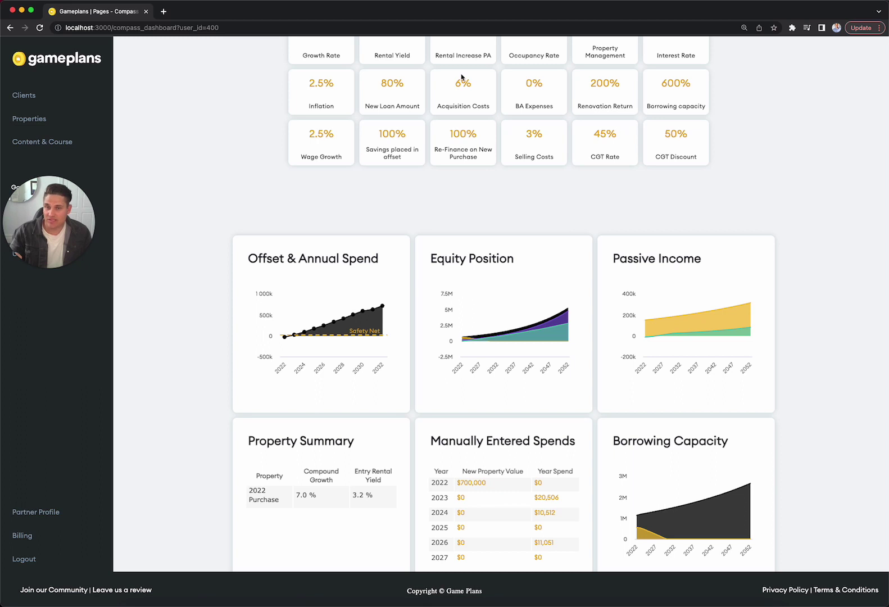
{"action": "scroll", "coordinate": [454, 214], "scroll_direction": "down", "scroll_amount": 3}
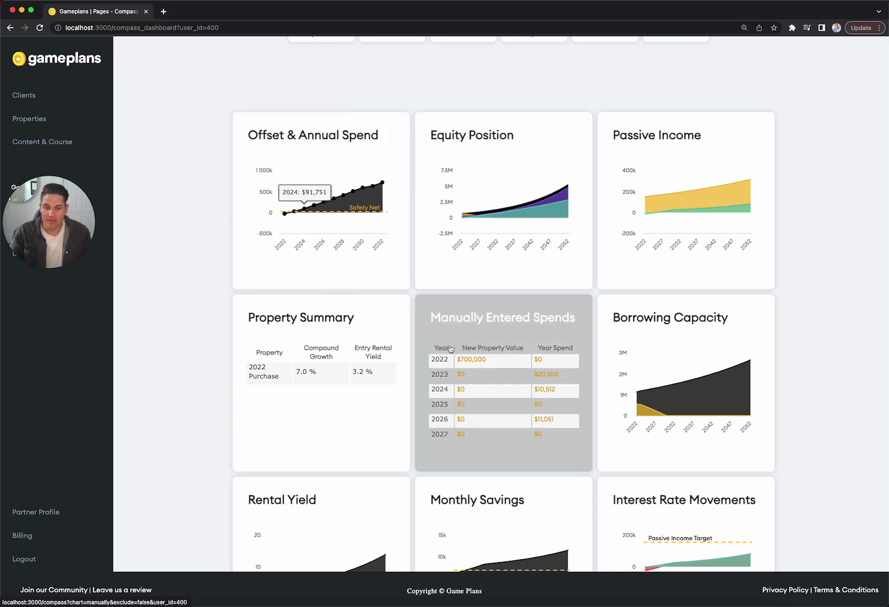
{"action": "left_click", "coordinate": [475, 359]}
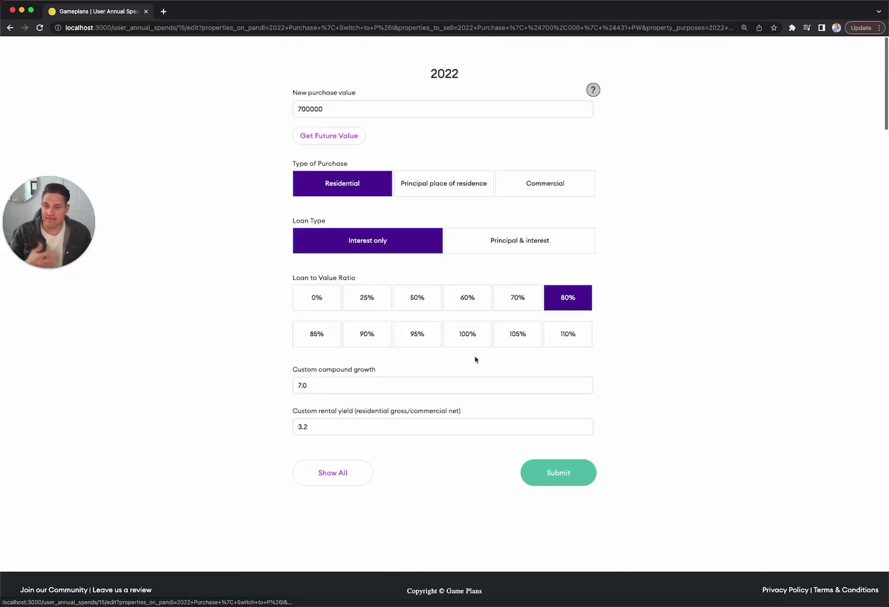
{"action": "left_click", "coordinate": [375, 341]}
{"action": "left_click", "coordinate": [577, 469]}
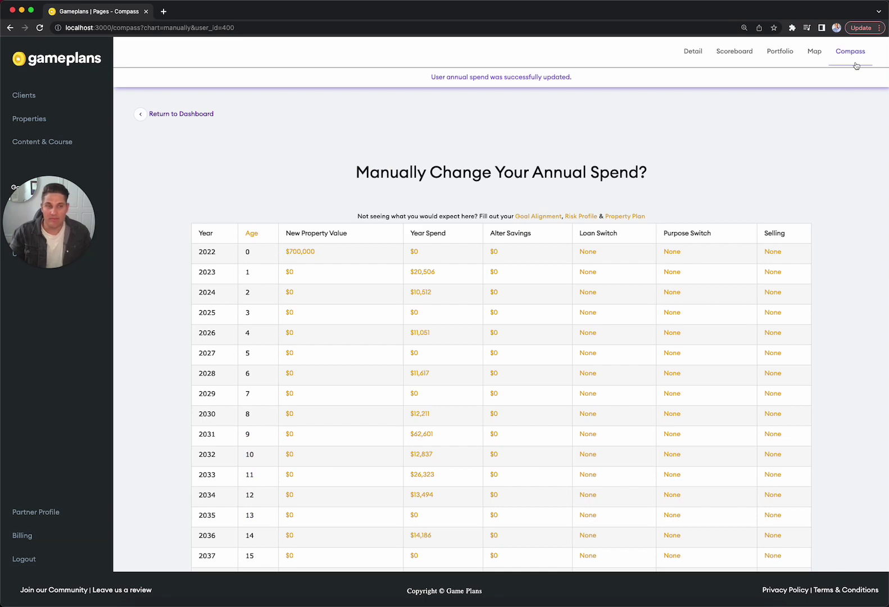
{"action": "left_click", "coordinate": [854, 56]}
Inspect the 2022 offset debt in the Equity Position chart with Equity and Savings hidden, and return to the dashboard
{"action": "scroll", "coordinate": [725, 236], "scroll_direction": "down", "scroll_amount": 5}
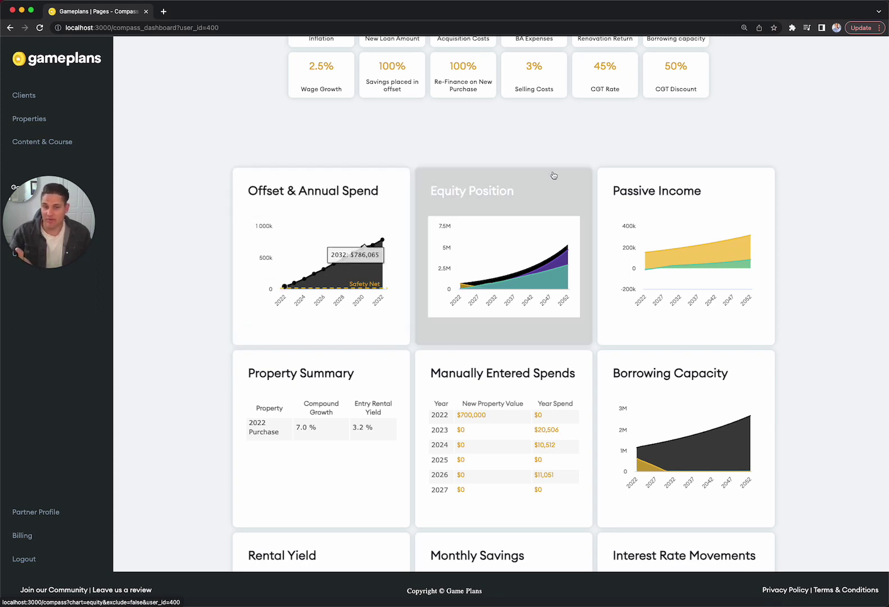
{"action": "left_click", "coordinate": [535, 188]}
{"action": "left_click", "coordinate": [527, 211]}
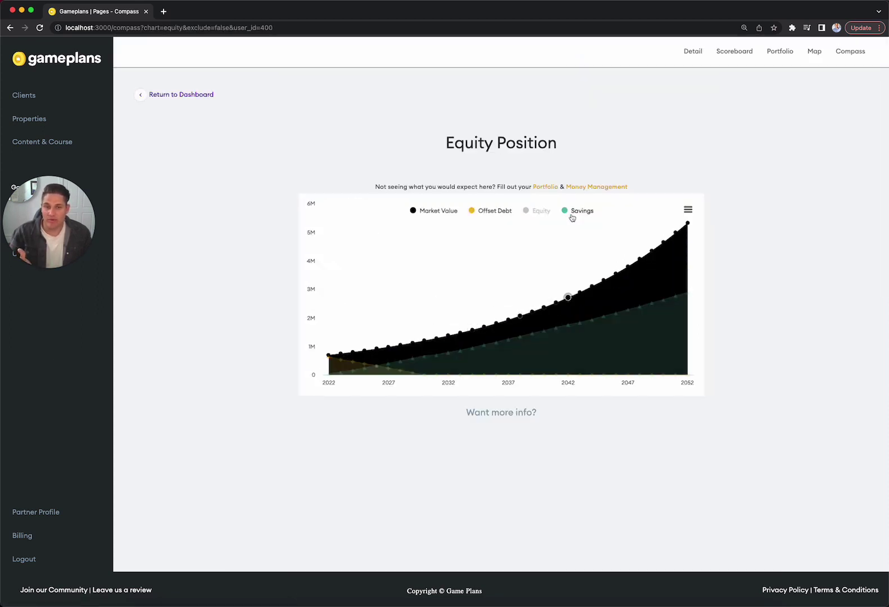
{"action": "left_click", "coordinate": [573, 214]}
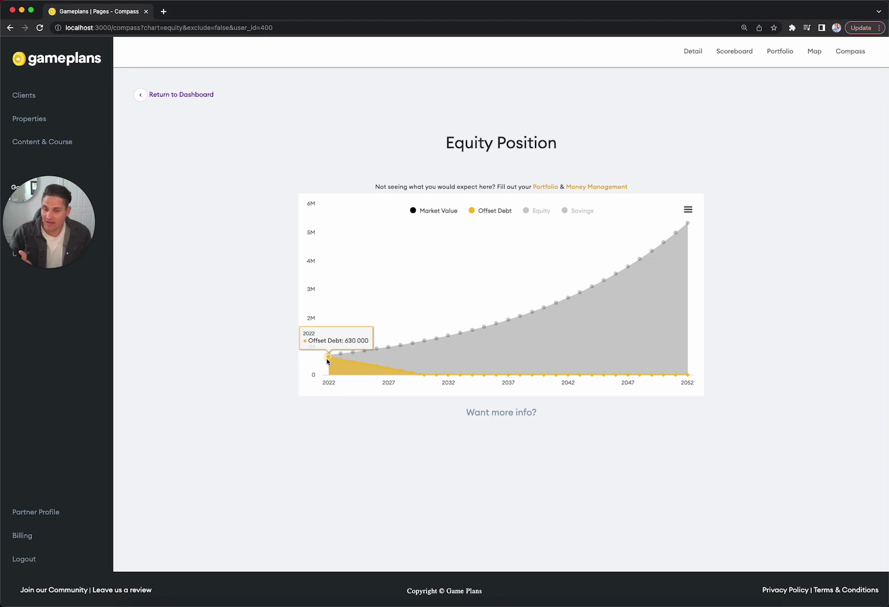
{"action": "left_click", "coordinate": [185, 94]}
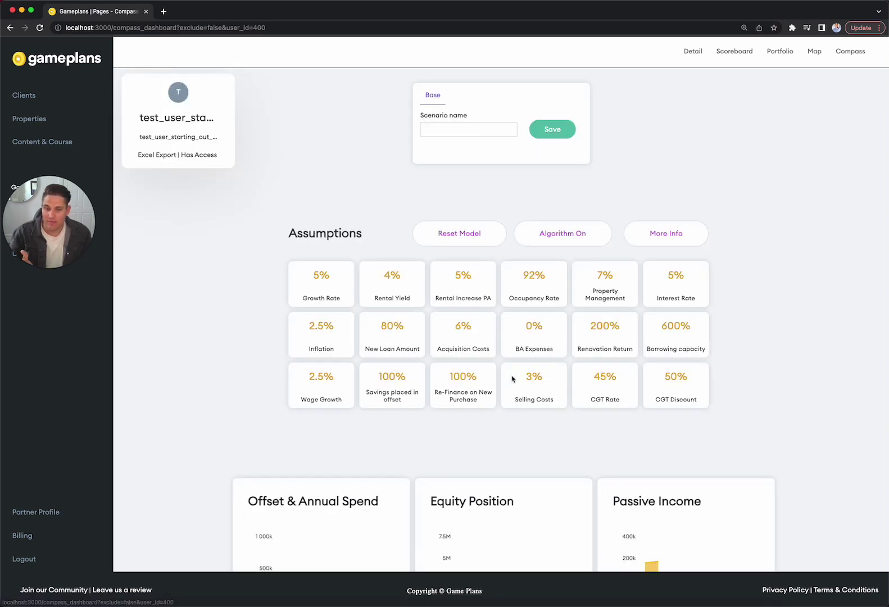
Set the 2022 purchase's loan to value ratio back to 80%, submit, and return to the Compass dashboard
{"action": "scroll", "coordinate": [506, 386], "scroll_direction": "down", "scroll_amount": 5}
{"action": "left_click", "coordinate": [506, 386]}
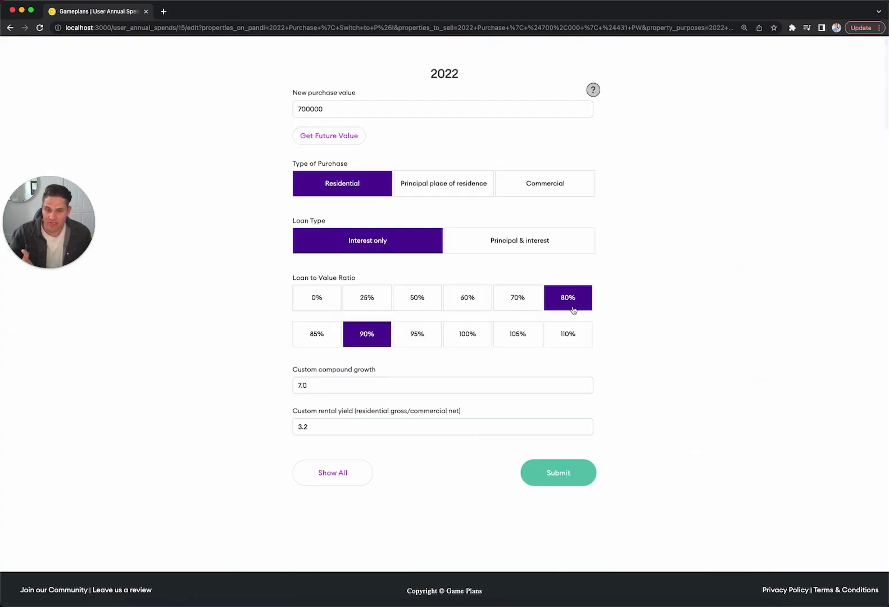
{"action": "left_click", "coordinate": [569, 303]}
{"action": "left_click", "coordinate": [570, 479]}
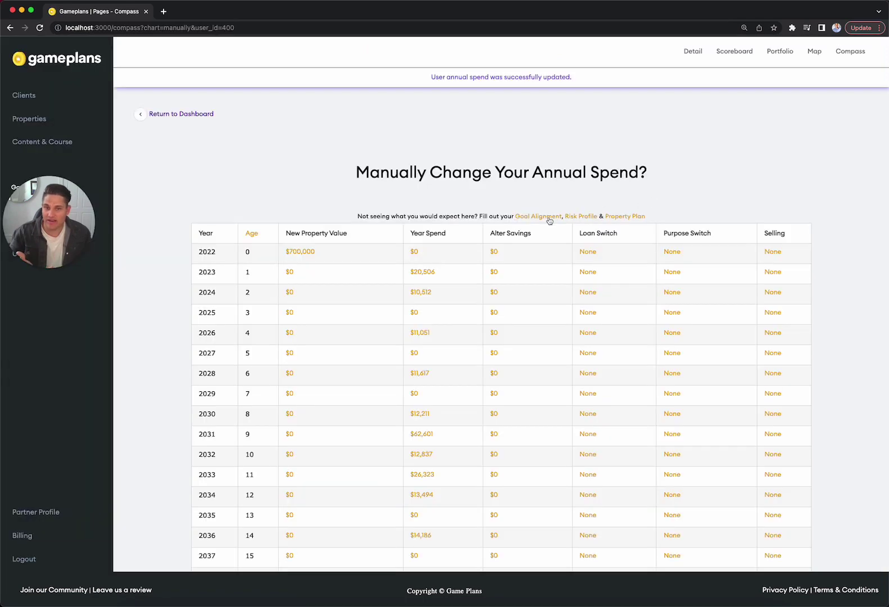
{"action": "left_click", "coordinate": [850, 52]}
Hide Equity and Savings in the Equity Position chart to compare the 2022 offset debt at the 80% ratio
{"action": "scroll", "coordinate": [635, 165], "scroll_direction": "down", "scroll_amount": 3}
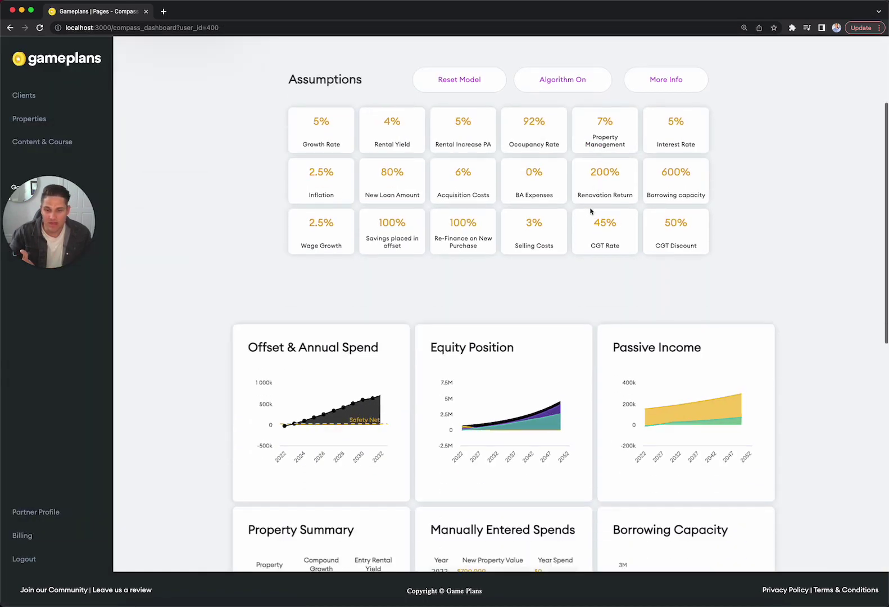
{"action": "left_click", "coordinate": [511, 355]}
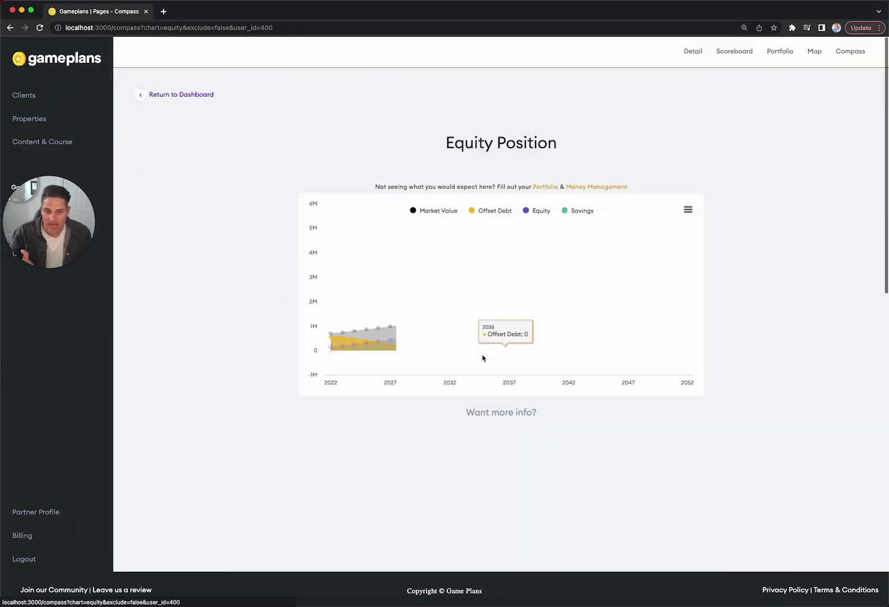
{"action": "left_click", "coordinate": [537, 211]}
{"action": "left_click", "coordinate": [579, 210]}
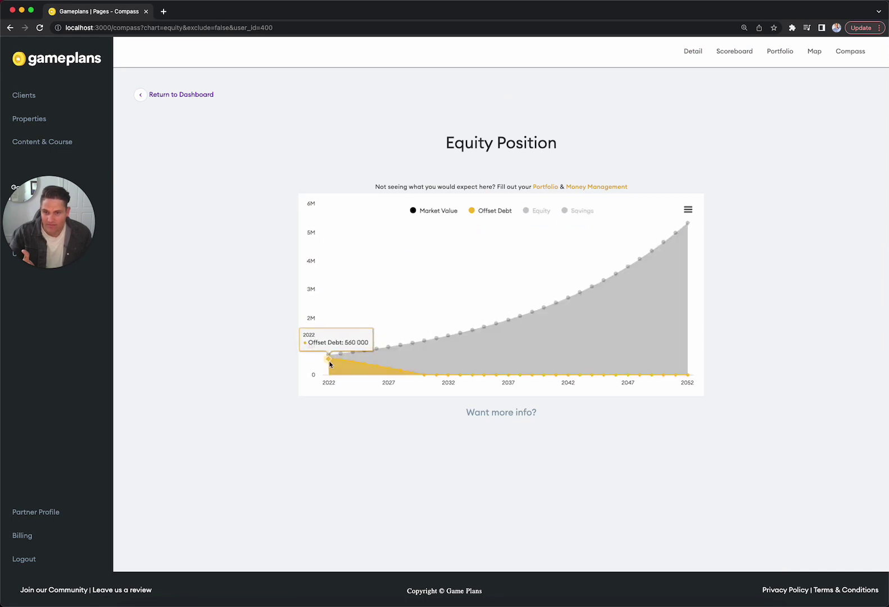
{"action": "left_click", "coordinate": [182, 94]}
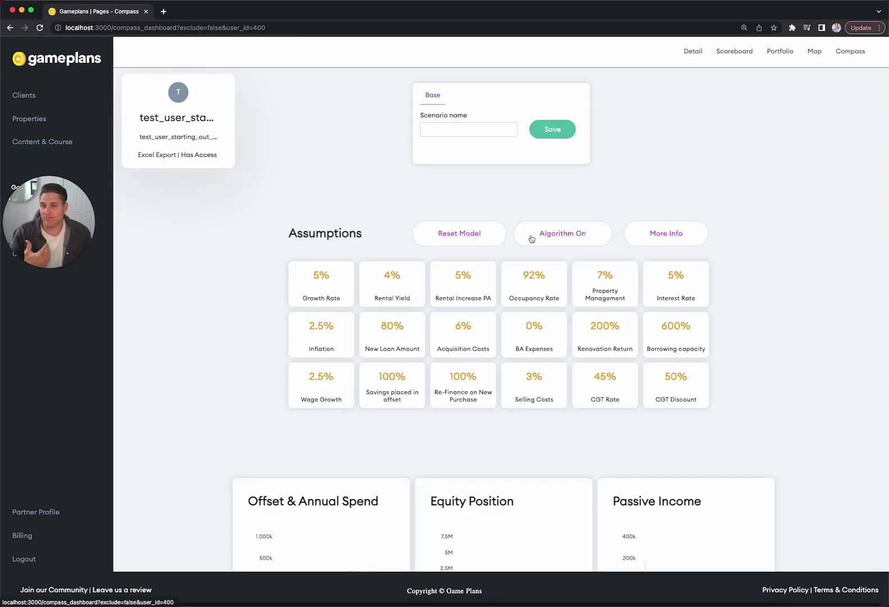
Set the 2022 purchase's loan to value ratio to 90% again, submit, and return to the Compass dashboard
{"action": "scroll", "coordinate": [562, 261], "scroll_direction": "down", "scroll_amount": 5}
{"action": "left_click", "coordinate": [496, 406]}
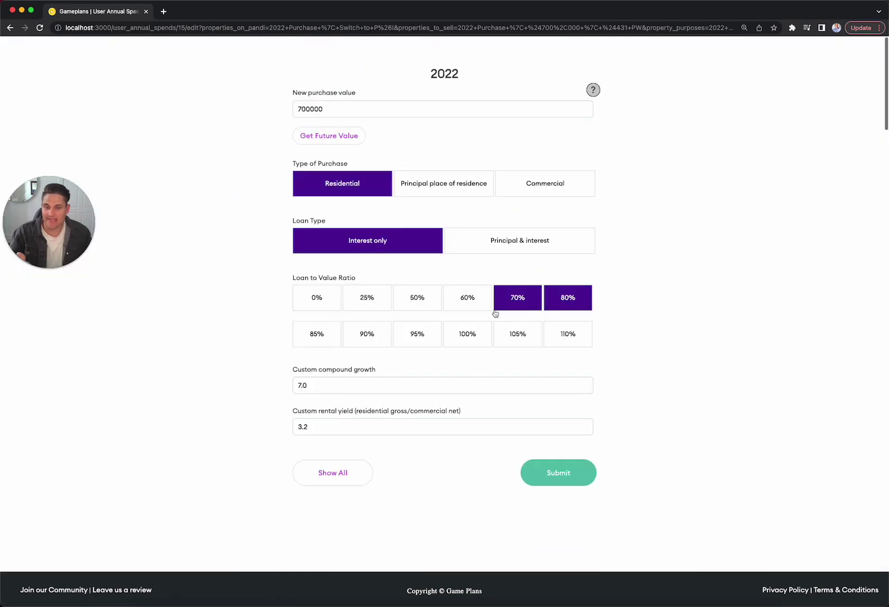
{"action": "left_click", "coordinate": [367, 335]}
{"action": "left_click", "coordinate": [559, 476]}
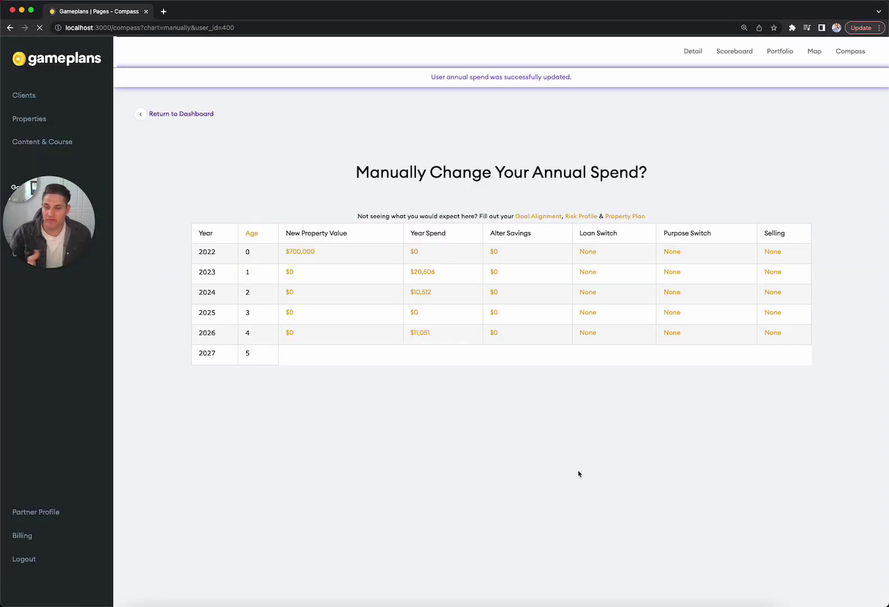
{"action": "left_click", "coordinate": [843, 74]}
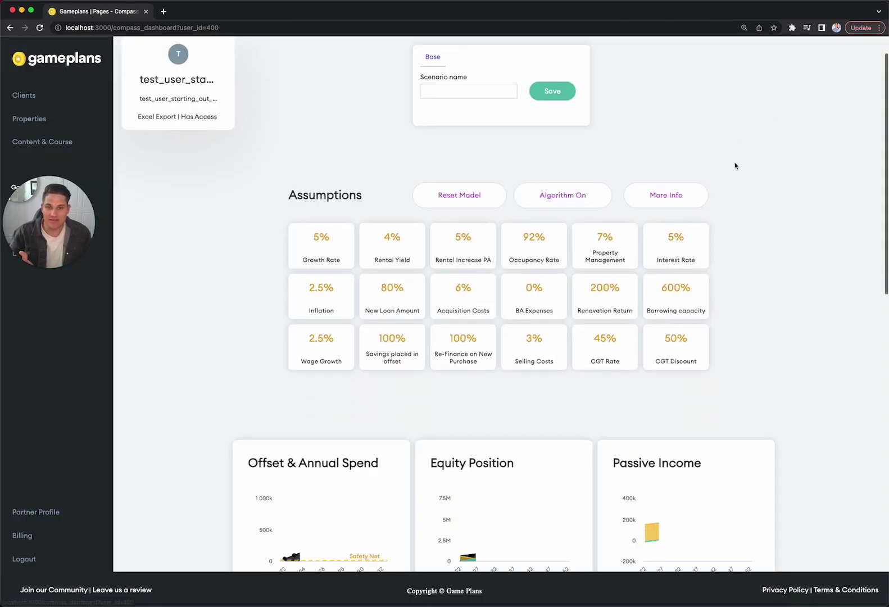
Show only Market Value in the Equity Position chart, read its 2052 figure, and return to the dashboard
{"action": "scroll", "coordinate": [736, 212], "scroll_direction": "down", "scroll_amount": 6}
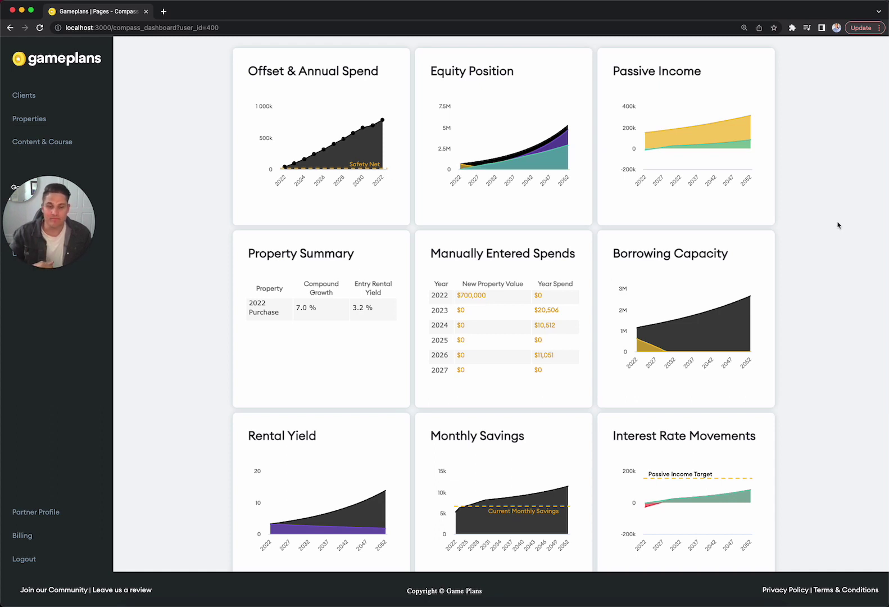
{"action": "left_click", "coordinate": [522, 92]}
{"action": "left_click", "coordinate": [540, 210]}
{"action": "left_click", "coordinate": [498, 212]}
{"action": "left_click", "coordinate": [574, 213]}
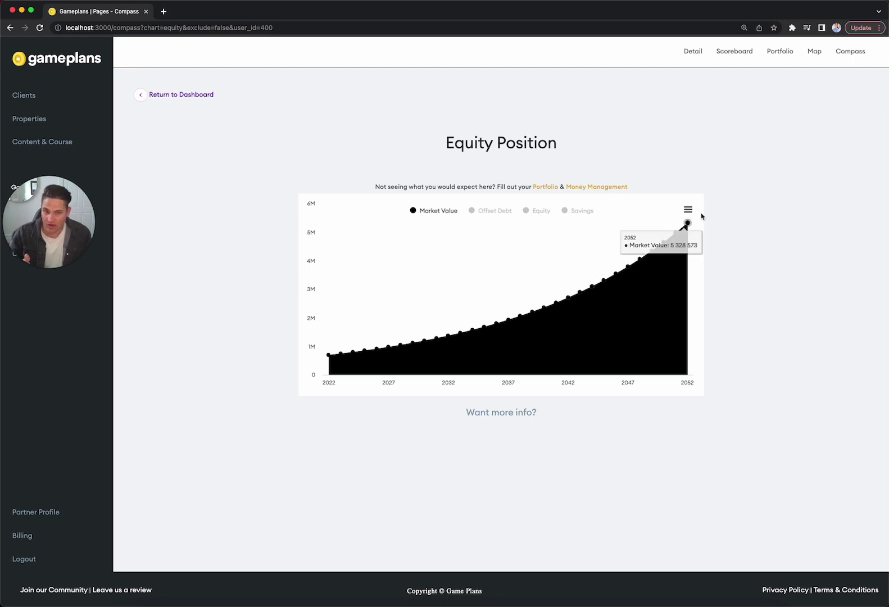
{"action": "left_click", "coordinate": [188, 96]}
Examine the detailed Passive Income chart against its inflation-adjusted target and return to the dashboard
{"action": "scroll", "coordinate": [675, 222], "scroll_direction": "down", "scroll_amount": 5}
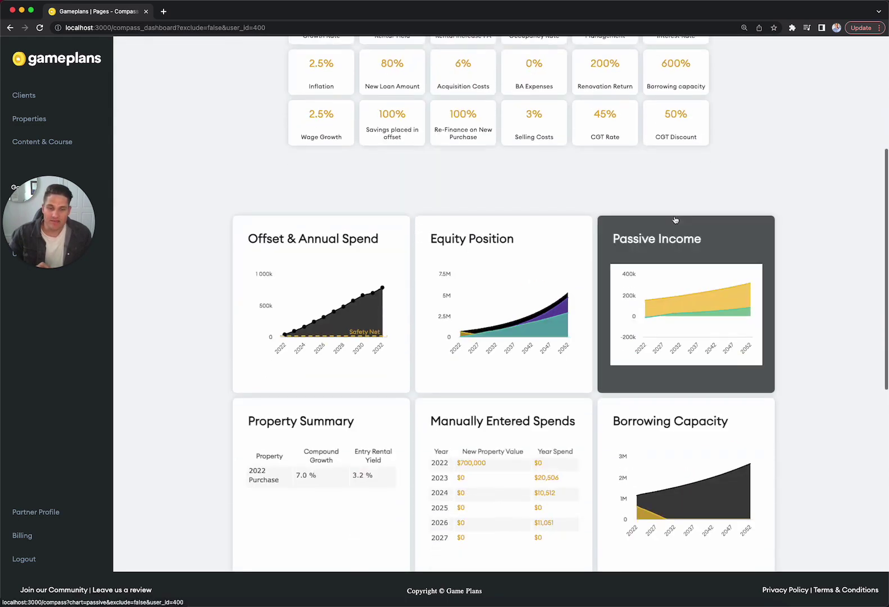
{"action": "left_click", "coordinate": [713, 247]}
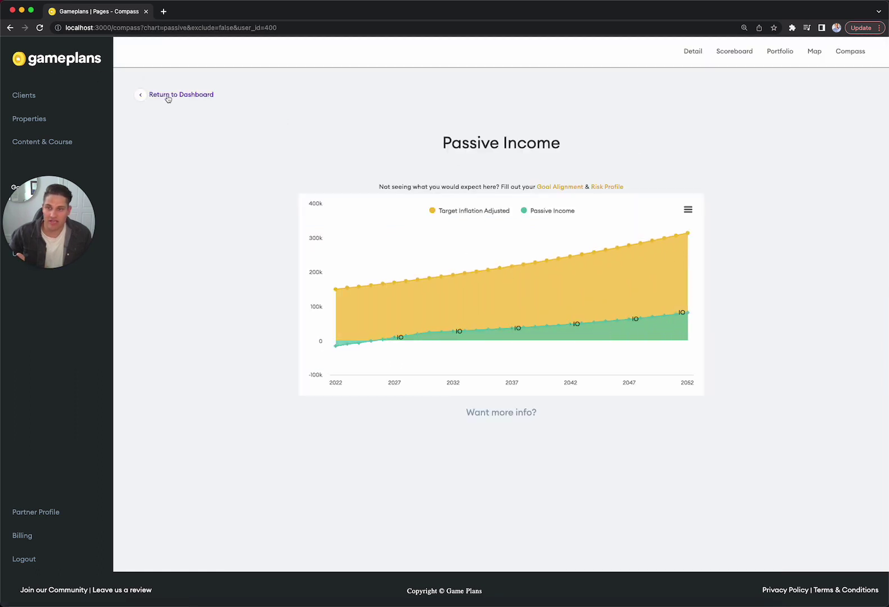
{"action": "left_click", "coordinate": [167, 94]}
Set the Interest Rate assumption to 5.5% and submit it
{"action": "left_click", "coordinate": [671, 278]}
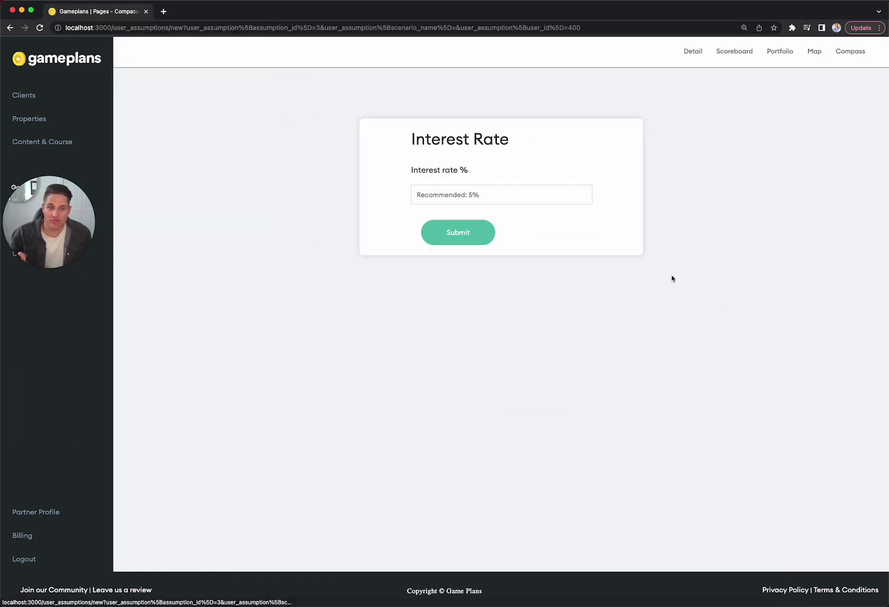
{"action": "left_click", "coordinate": [452, 195]}
{"action": "type", "text": "5.5"}
{"action": "key", "text": "Return"}
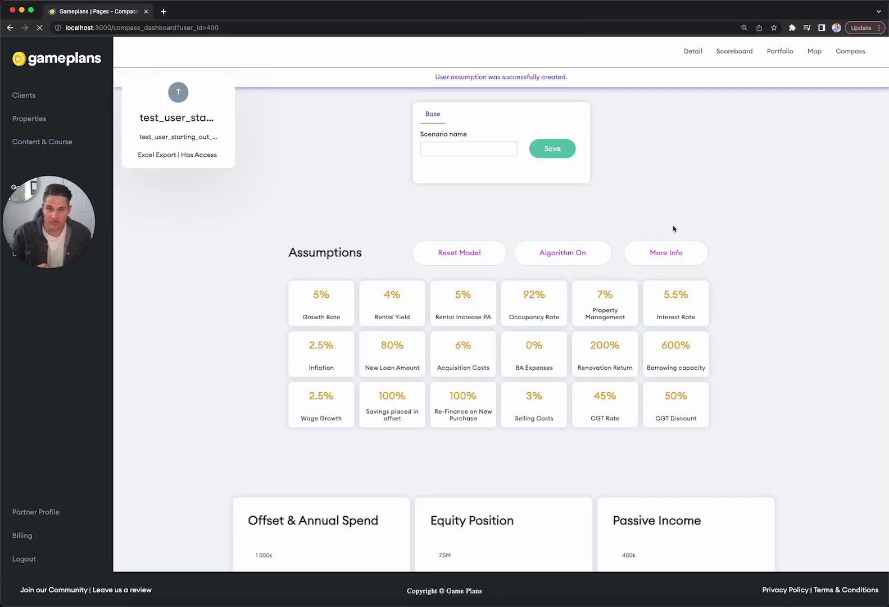
Open the detailed Passive Income chart under the new interest rate and return to the dashboard
{"action": "scroll", "coordinate": [713, 247], "scroll_direction": "down", "scroll_amount": 9}
{"action": "scroll", "coordinate": [738, 135], "scroll_direction": "up", "scroll_amount": 3}
{"action": "left_click", "coordinate": [725, 132]}
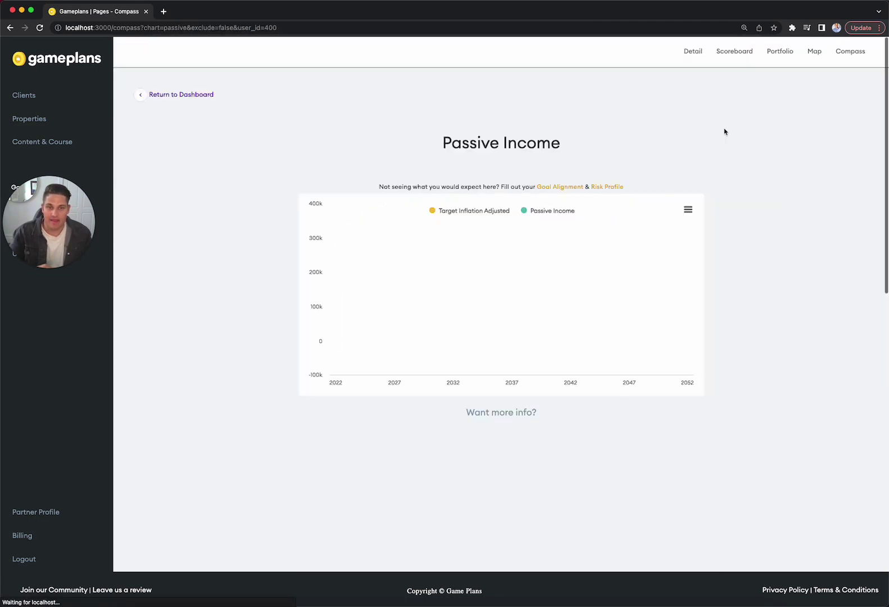
{"action": "left_click", "coordinate": [165, 96]}
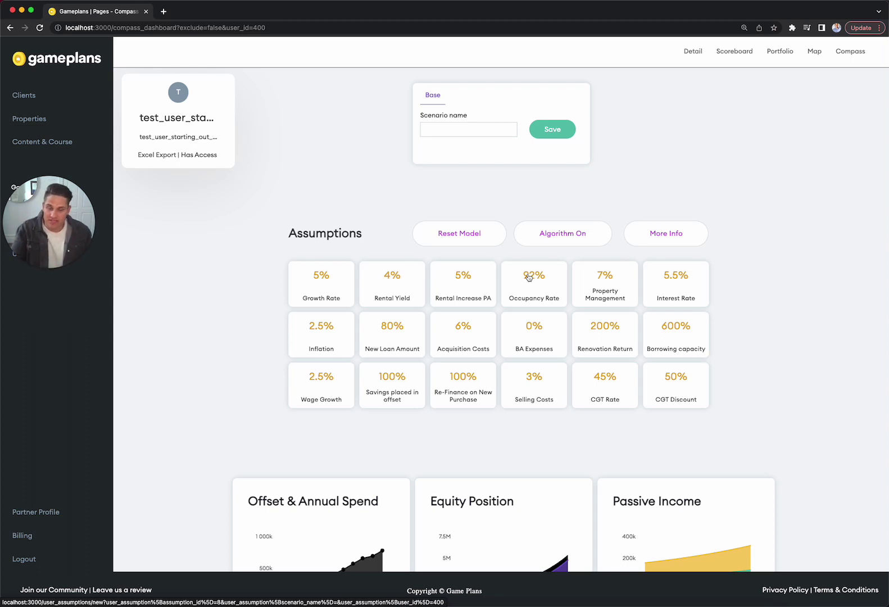
Read the Passive Income chart's 2022 and 2052 figures against the inflation-adjusted target, and return to the dashboard
{"action": "scroll", "coordinate": [525, 275], "scroll_direction": "down", "scroll_amount": 1}
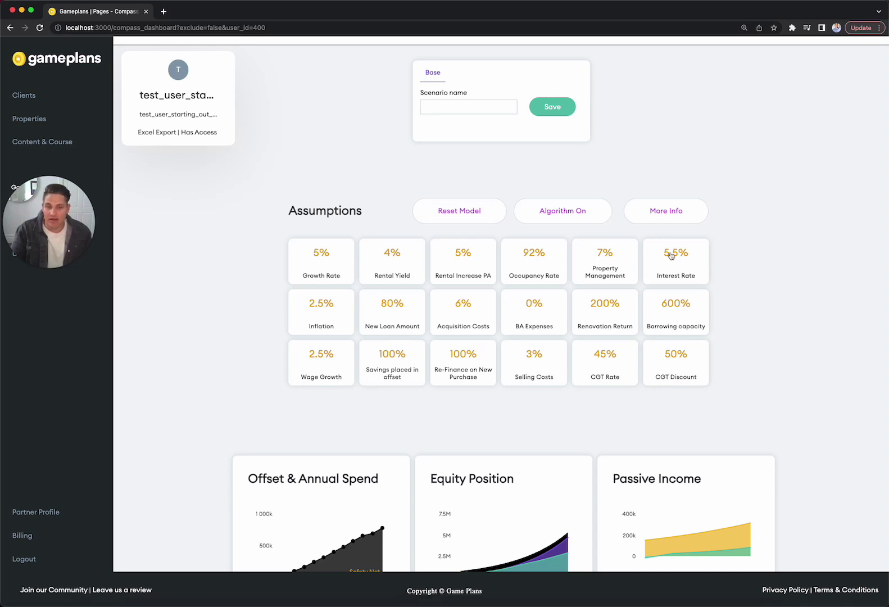
{"action": "scroll", "coordinate": [797, 298], "scroll_direction": "down", "scroll_amount": 6}
{"action": "left_click", "coordinate": [736, 165]}
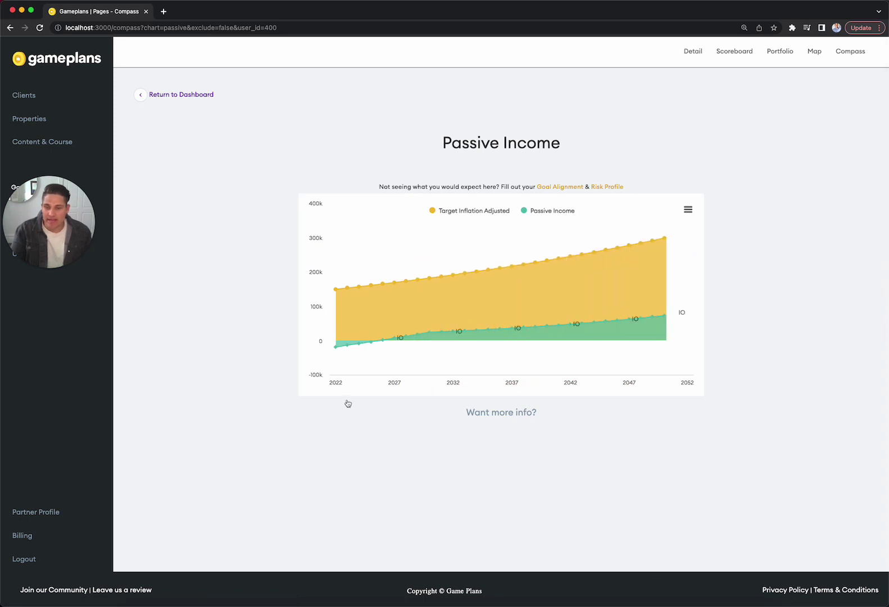
{"action": "mouse_move", "coordinate": [336, 354]}
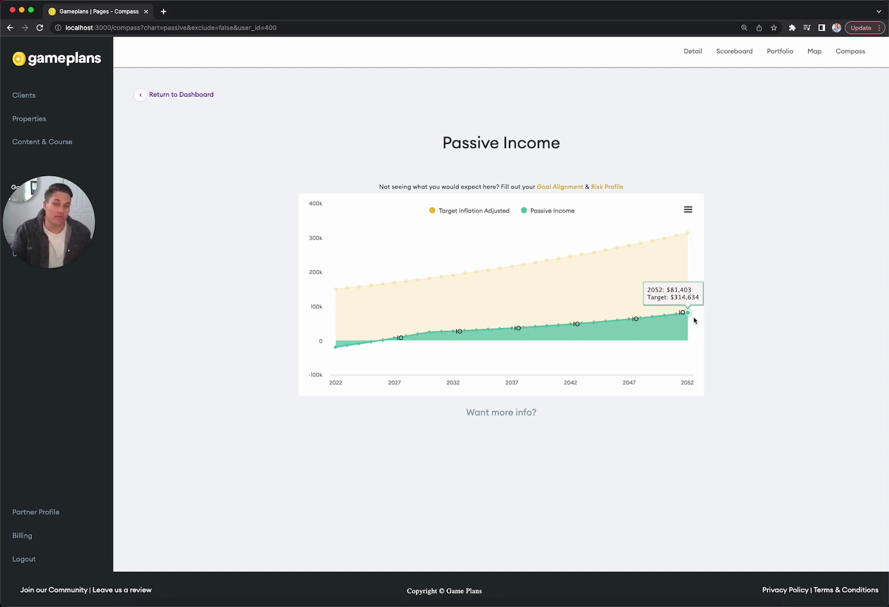
{"action": "left_click", "coordinate": [196, 95]}
In the manually entered spends, set the 2024 new purchase value to 700000 and convert it to its future value
{"action": "scroll", "coordinate": [797, 261], "scroll_direction": "down", "scroll_amount": 4}
{"action": "scroll", "coordinate": [776, 264], "scroll_direction": "down", "scroll_amount": 3}
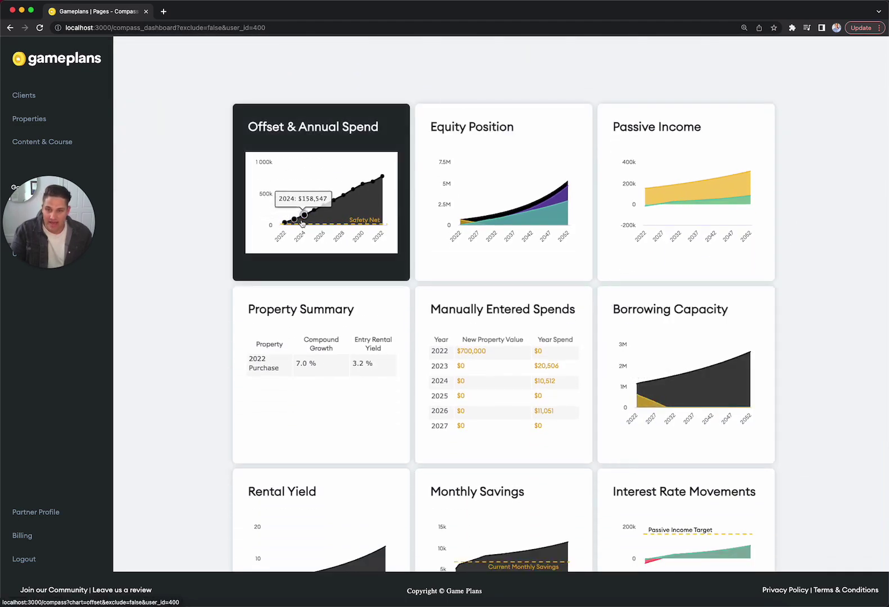
{"action": "mouse_move", "coordinate": [313, 217]}
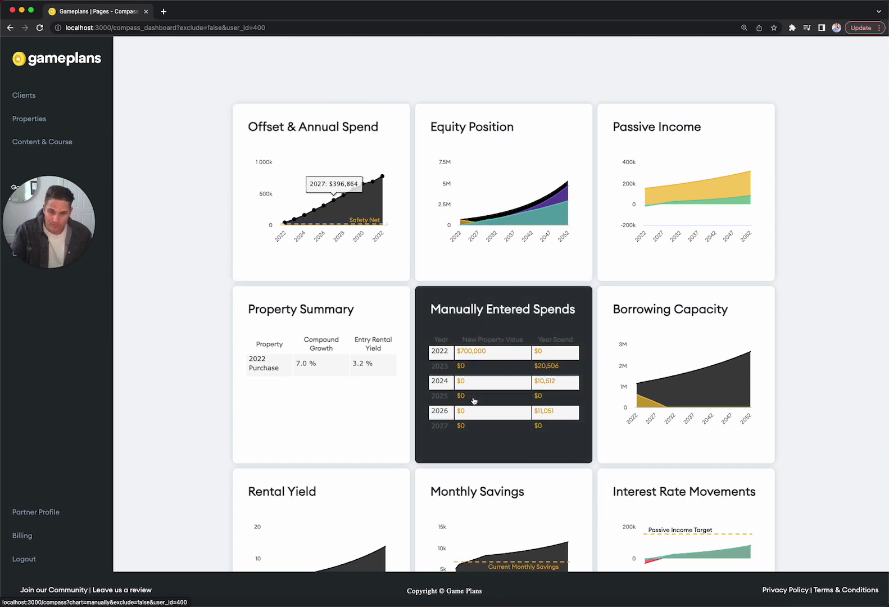
{"action": "left_click", "coordinate": [458, 380]}
{"action": "left_click_drag", "start_coordinate": [312, 109], "coordinate": [243, 109]}
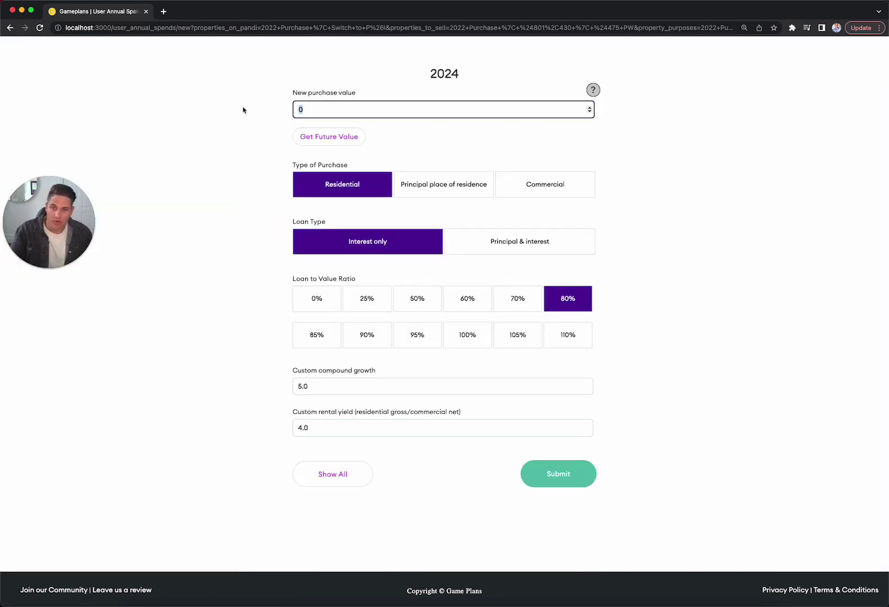
{"action": "type", "text": "700000"}
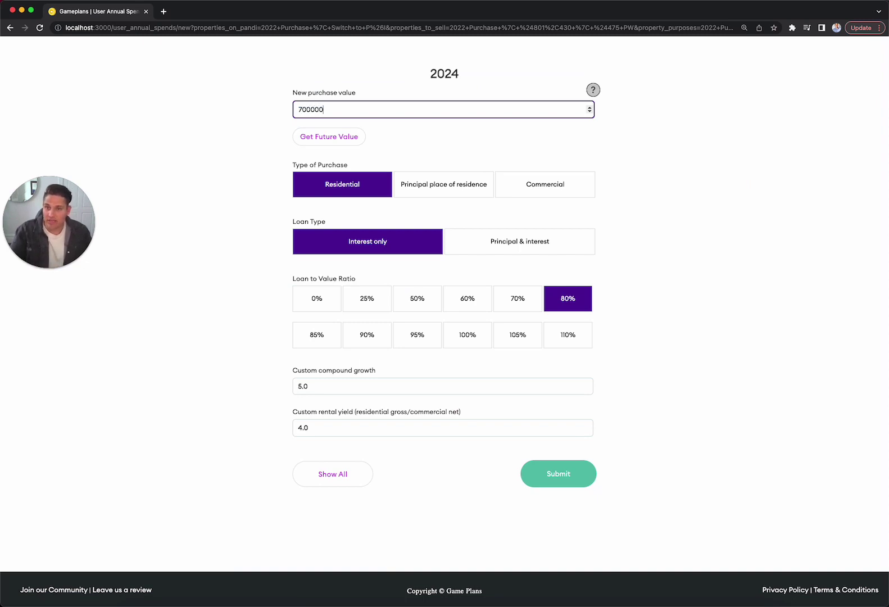
{"action": "left_click", "coordinate": [337, 137]}
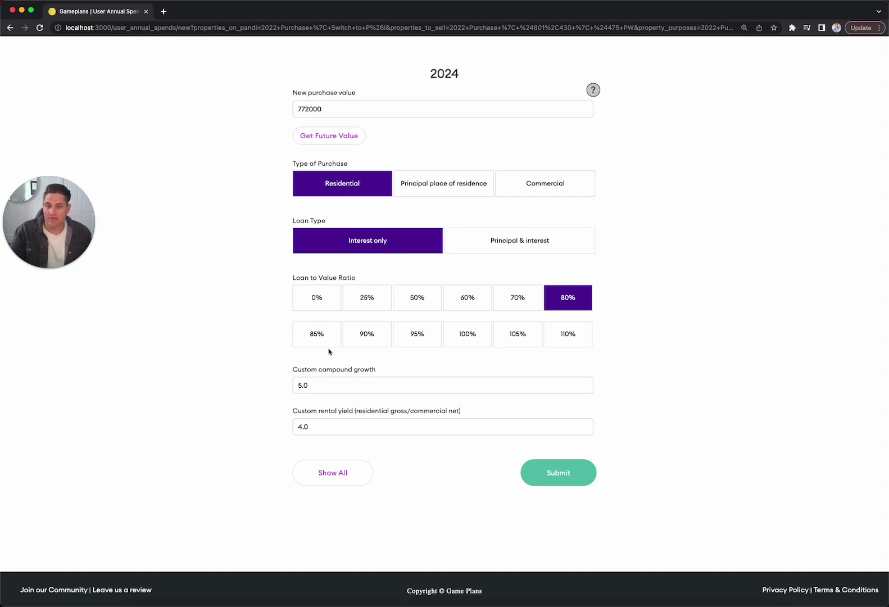
Set the 2024 purchase's loan to value ratio to 105%
{"action": "left_click", "coordinate": [524, 338]}
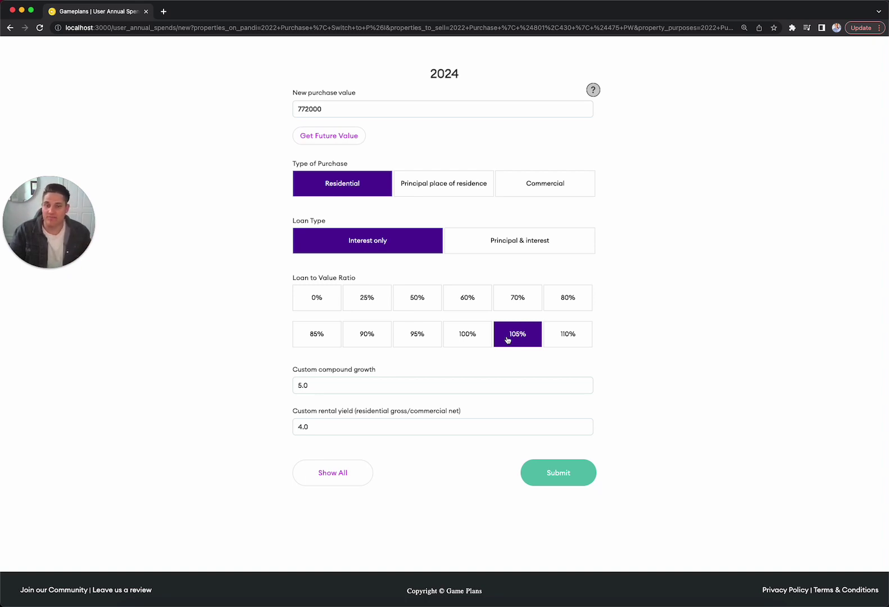
{"action": "left_click", "coordinate": [371, 337]}
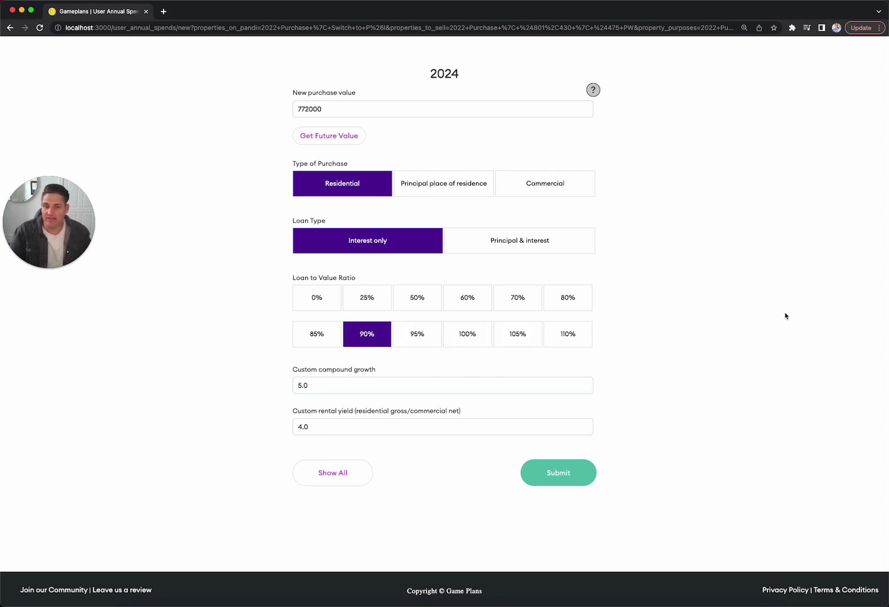
{"action": "left_click", "coordinate": [537, 332]}
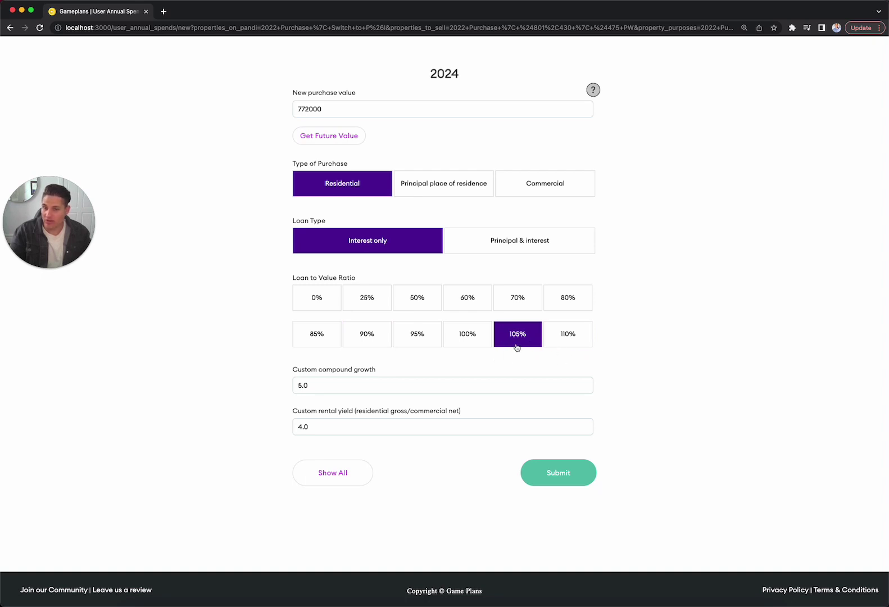
Set the 2024 purchase's custom compound growth to 7 and custom rental yield to 3.2, and submit it
{"action": "left_click_drag", "start_coordinate": [349, 386], "coordinate": [224, 386]}
{"action": "type", "text": "7"}
{"action": "left_click", "coordinate": [366, 428]}
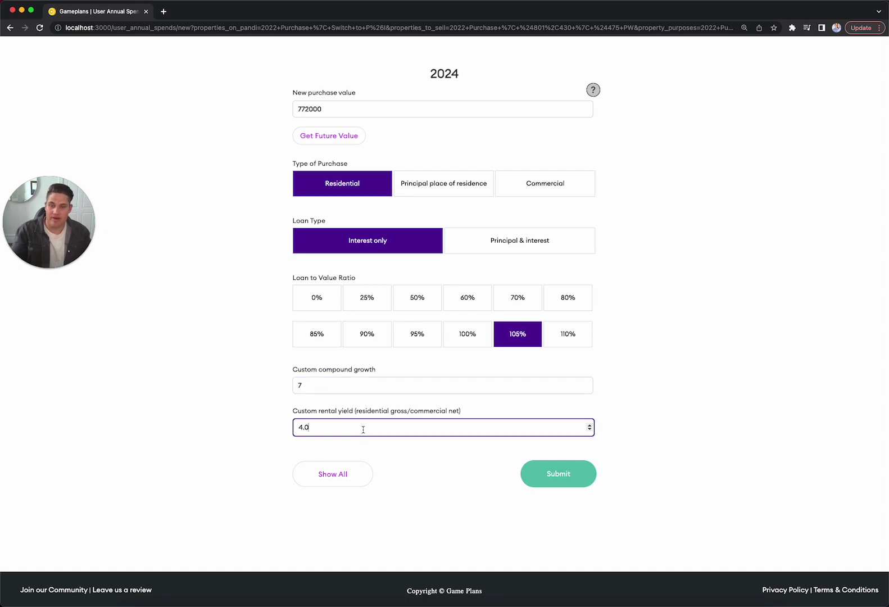
{"action": "left_click_drag", "start_coordinate": [362, 429], "coordinate": [238, 421]}
{"action": "type", "text": "3.2"}
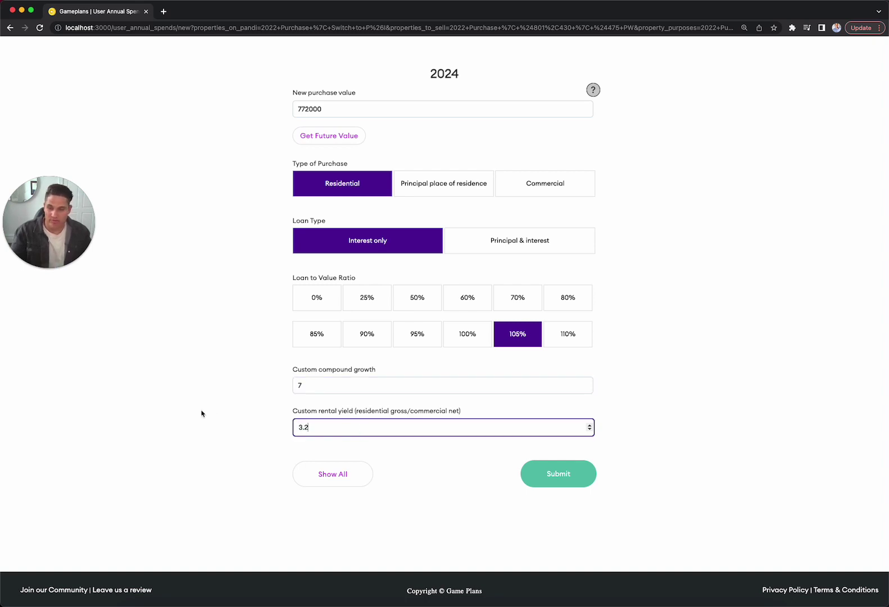
{"action": "left_click", "coordinate": [544, 479]}
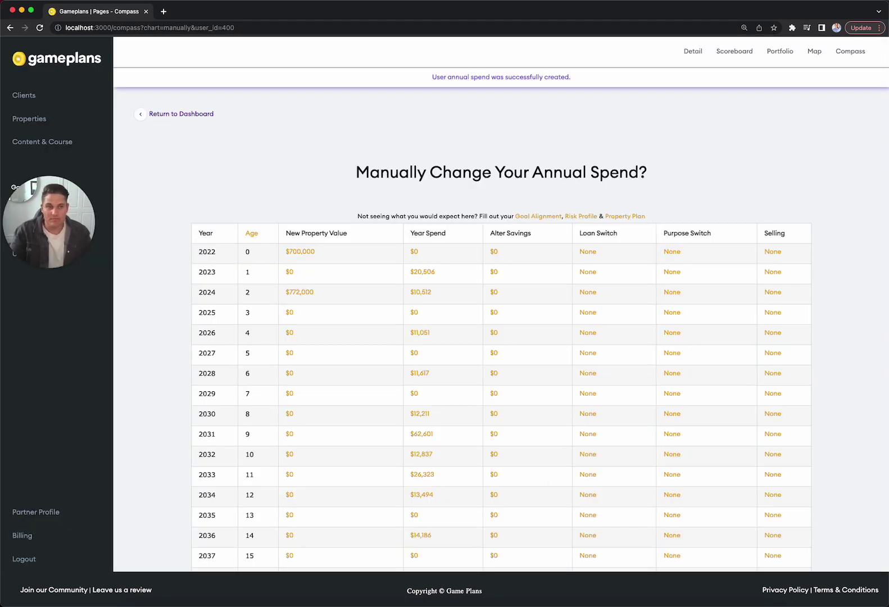
Return to the Compass dashboard and review the summary charts with the 2024 purchase included, checking the 2024 offset balance
{"action": "left_click", "coordinate": [861, 53]}
{"action": "scroll", "coordinate": [837, 154], "scroll_direction": "down", "scroll_amount": 5}
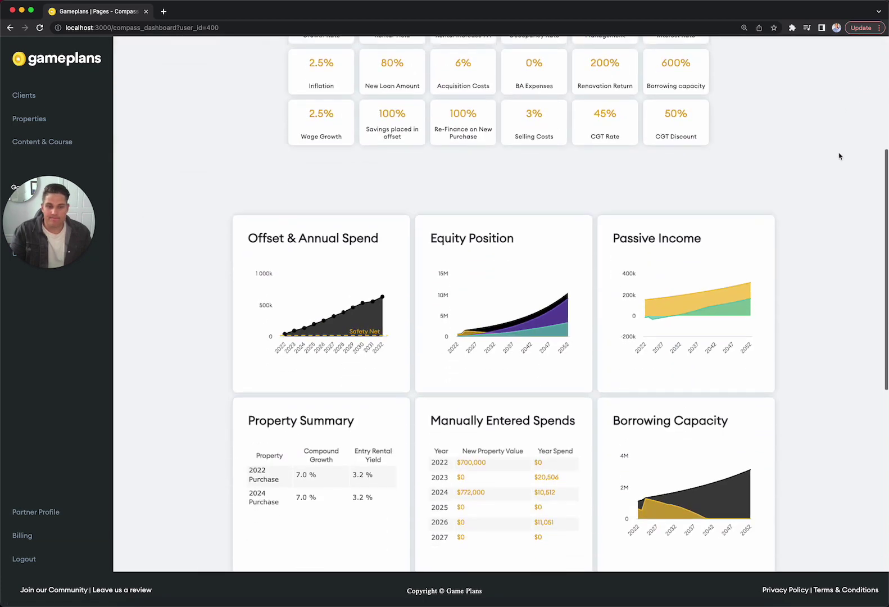
{"action": "scroll", "coordinate": [839, 156], "scroll_direction": "down", "scroll_amount": 2}
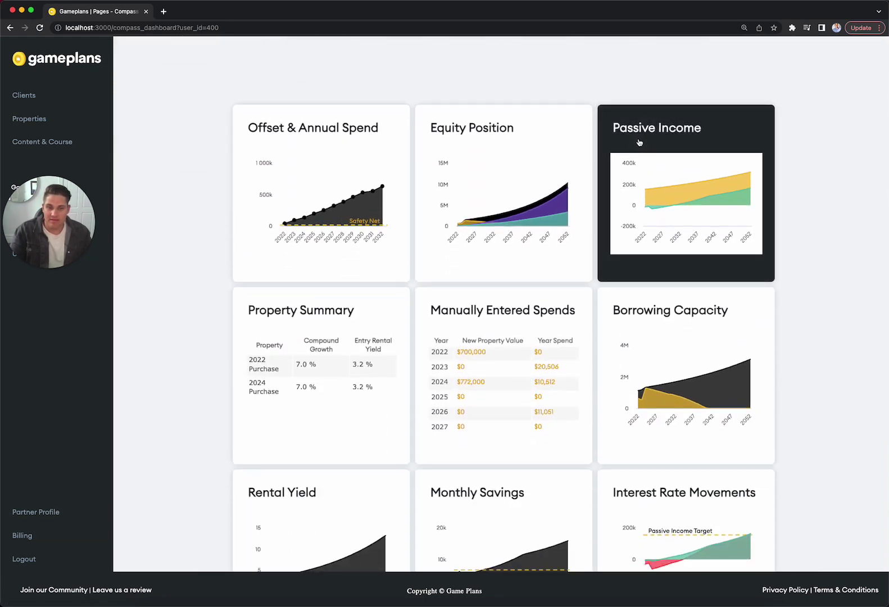
{"action": "scroll", "coordinate": [706, 163], "scroll_direction": "down", "scroll_amount": 1}
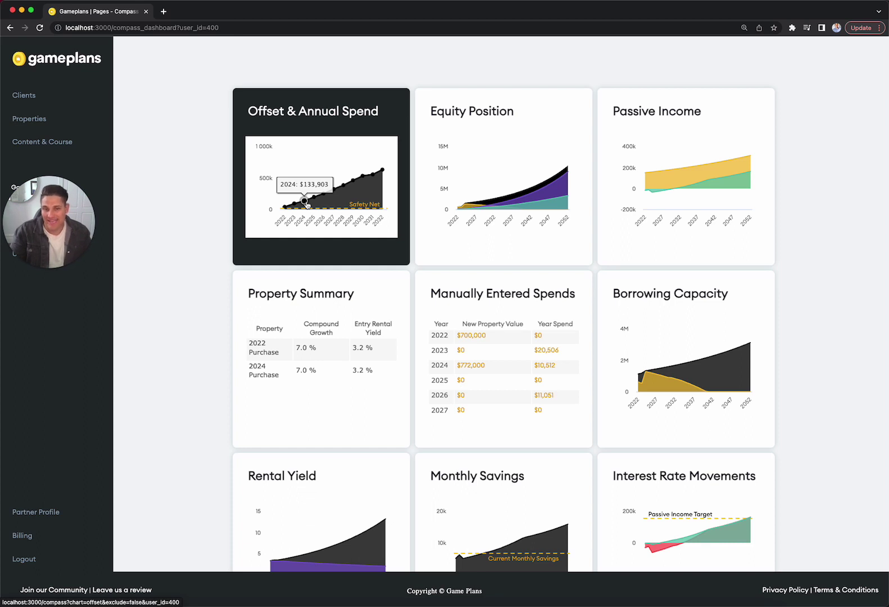
Hide Equity and Savings in the Equity Position chart, read Market Value and Offset Debt for 2024, and return to the dashboard
{"action": "left_click", "coordinate": [530, 121]}
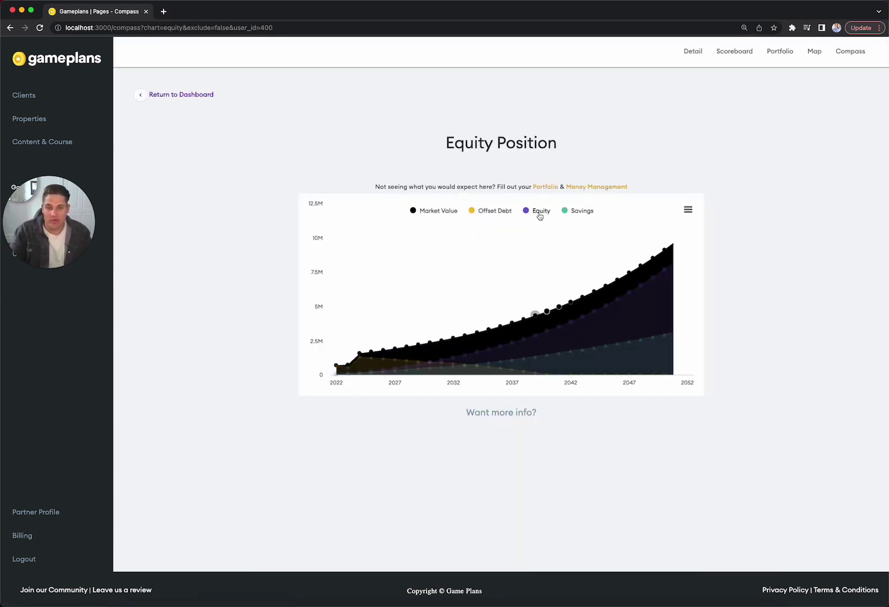
{"action": "left_click", "coordinate": [540, 213]}
{"action": "left_click", "coordinate": [579, 211]}
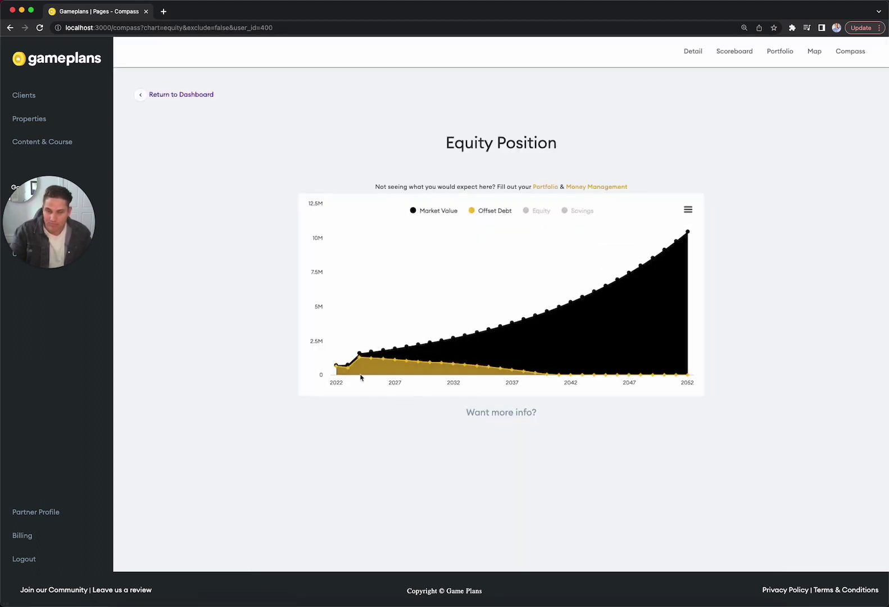
{"action": "mouse_move", "coordinate": [359, 354]}
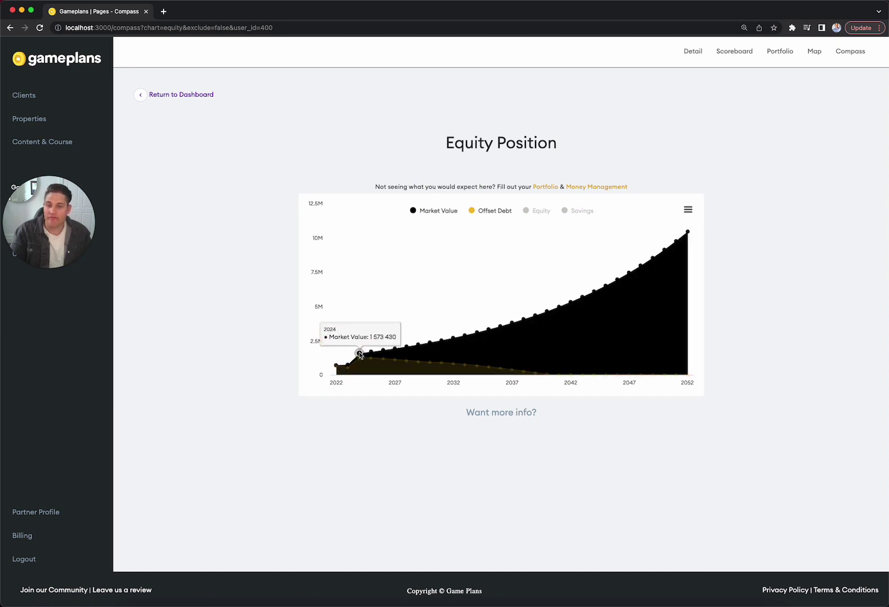
{"action": "mouse_move", "coordinate": [688, 235]}
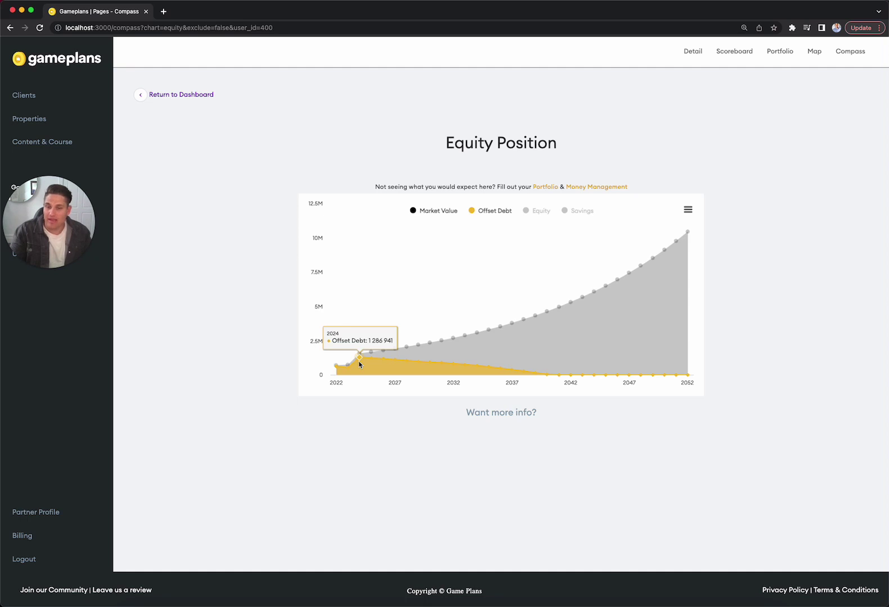
{"action": "left_click", "coordinate": [200, 97]}
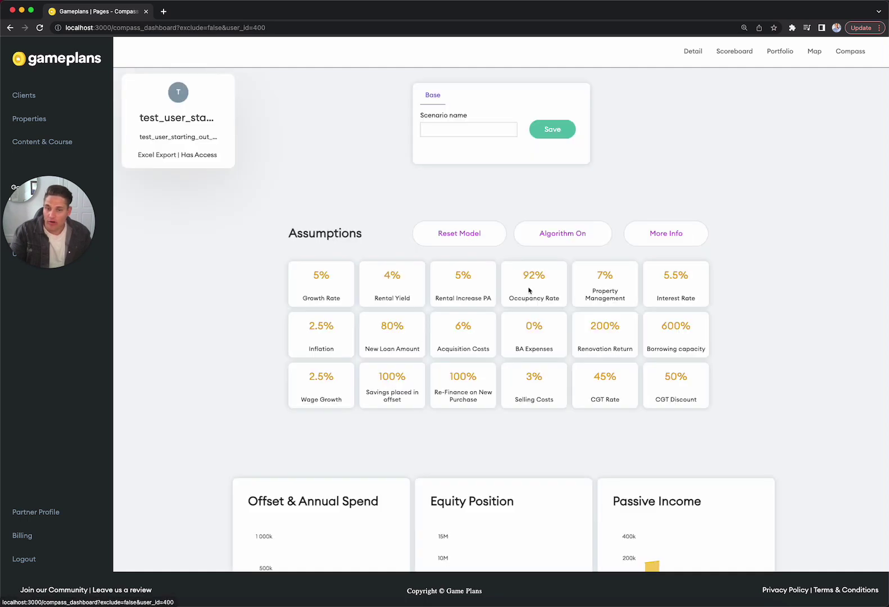
Set the Savings placed in offset assumption to 0% and submit it
{"action": "left_click", "coordinate": [462, 377]}
{"action": "left_click", "coordinate": [11, 27]}
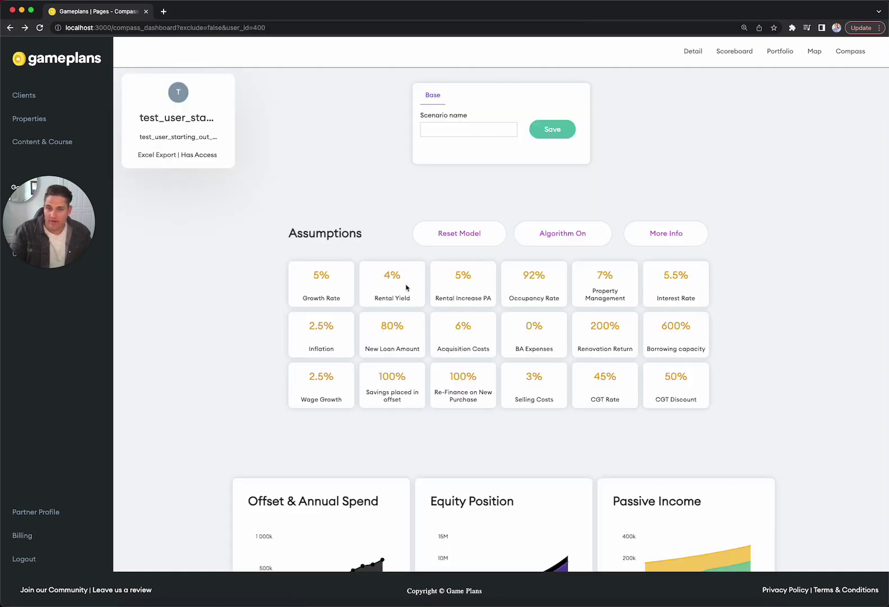
{"action": "left_click", "coordinate": [389, 375]}
{"action": "left_click", "coordinate": [443, 217]}
{"action": "type", "text": "0"}
{"action": "key", "text": "Return"}
Read the 2024 Offset Debt in the Equity Position chart without offset savings, and return to the dashboard
{"action": "scroll", "coordinate": [625, 251], "scroll_direction": "down", "scroll_amount": 3}
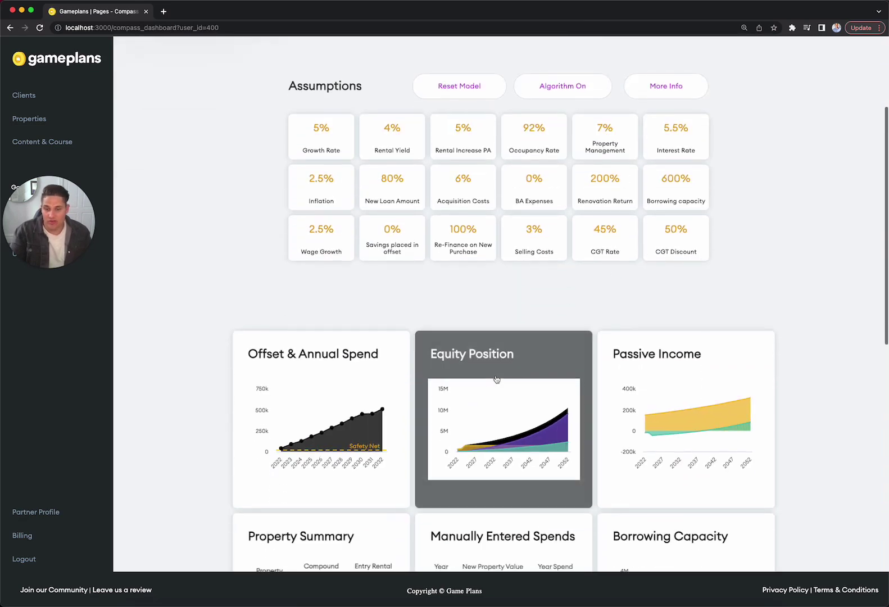
{"action": "left_click", "coordinate": [513, 382]}
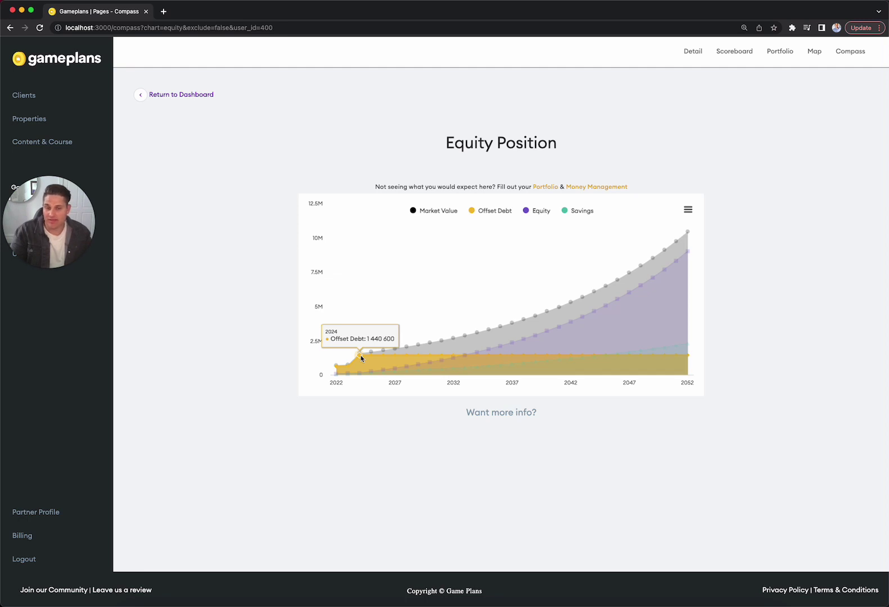
{"action": "left_click", "coordinate": [188, 98]}
Set the Savings placed in offset assumption back to 100% and submit it
{"action": "scroll", "coordinate": [416, 258], "scroll_direction": "down", "scroll_amount": 5}
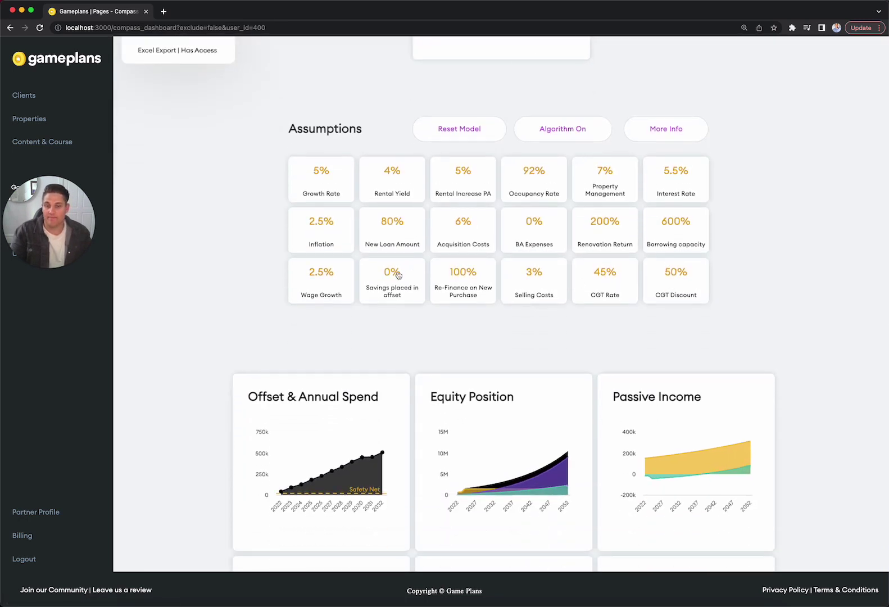
{"action": "left_click", "coordinate": [400, 272]}
{"action": "left_click", "coordinate": [444, 219]}
{"action": "type", "text": "100"}
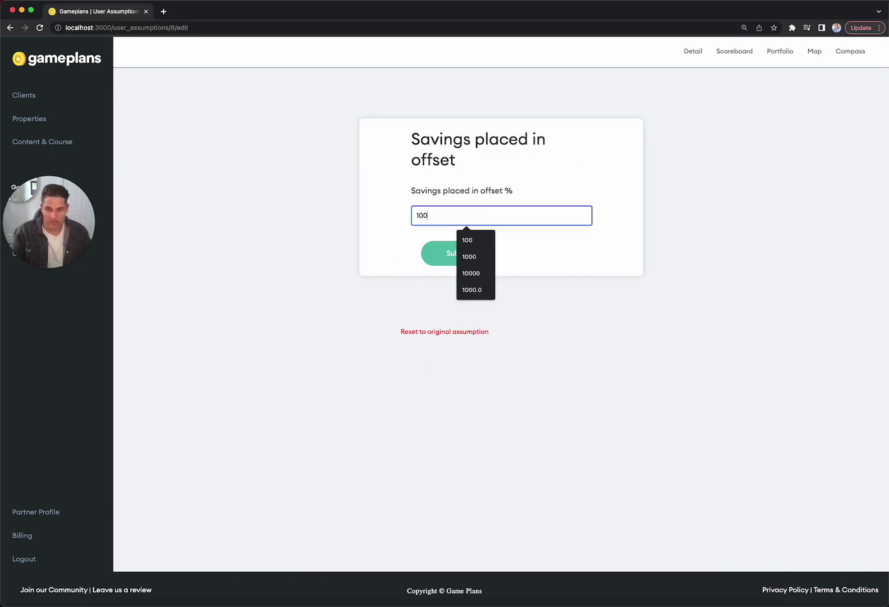
{"action": "key", "text": "Return"}
Recheck the 2024 Market Value and Offset Debt in the Equity Position chart with full offset savings, and return to the dashboard
{"action": "scroll", "coordinate": [788, 284], "scroll_direction": "down", "scroll_amount": 10}
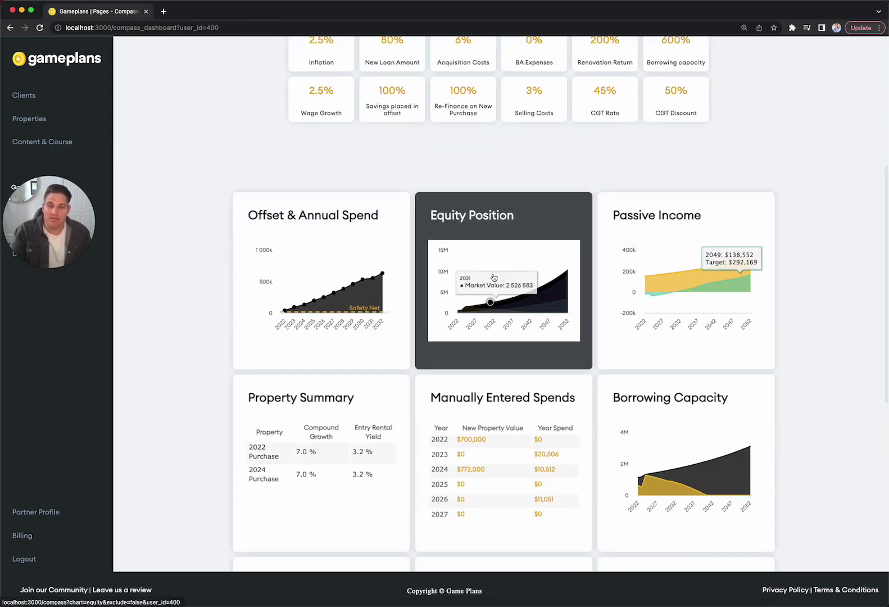
{"action": "left_click", "coordinate": [518, 238]}
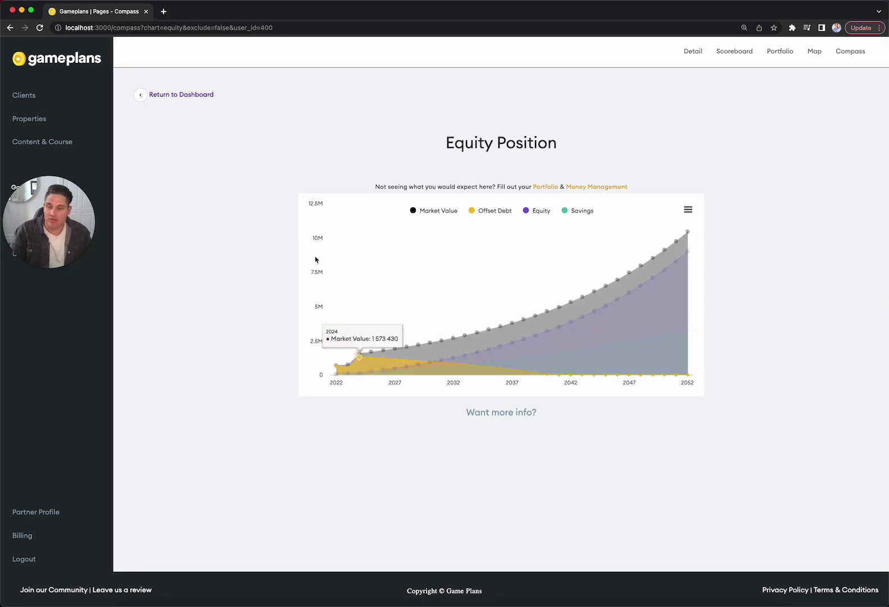
{"action": "left_click", "coordinate": [209, 95]}
Read the 2052 figure and target in the detailed Passive Income chart for both purchases, and return to the dashboard
{"action": "scroll", "coordinate": [708, 224], "scroll_direction": "down", "scroll_amount": 10}
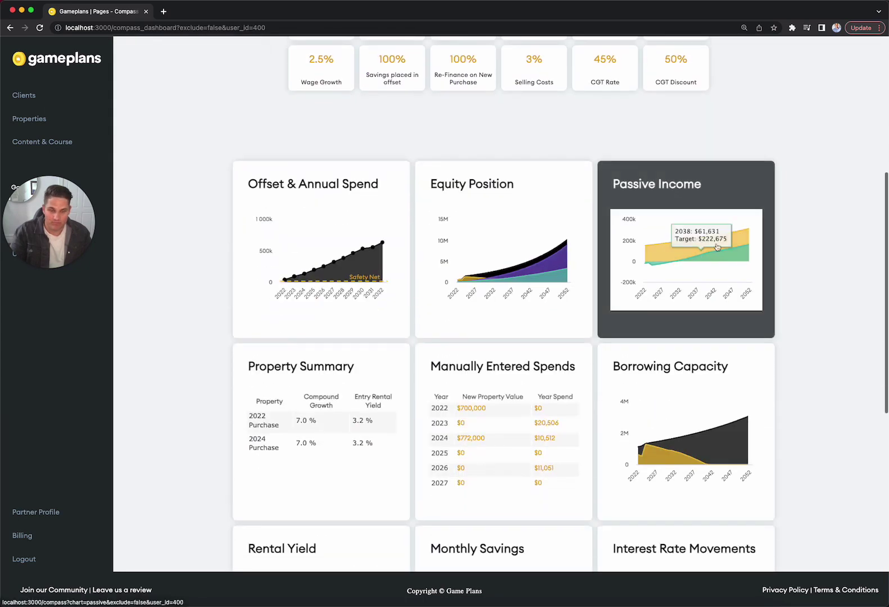
{"action": "left_click", "coordinate": [741, 203]}
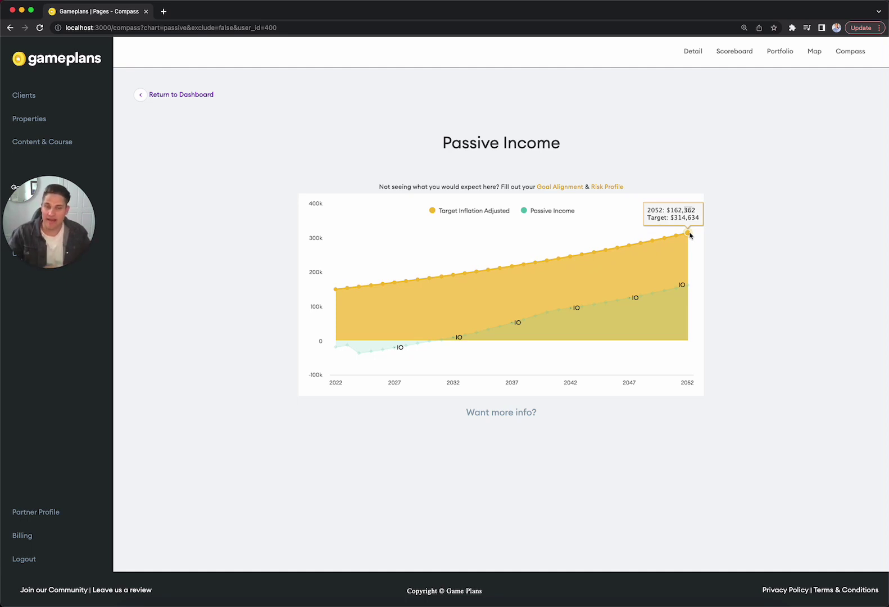
{"action": "left_click", "coordinate": [185, 95]}
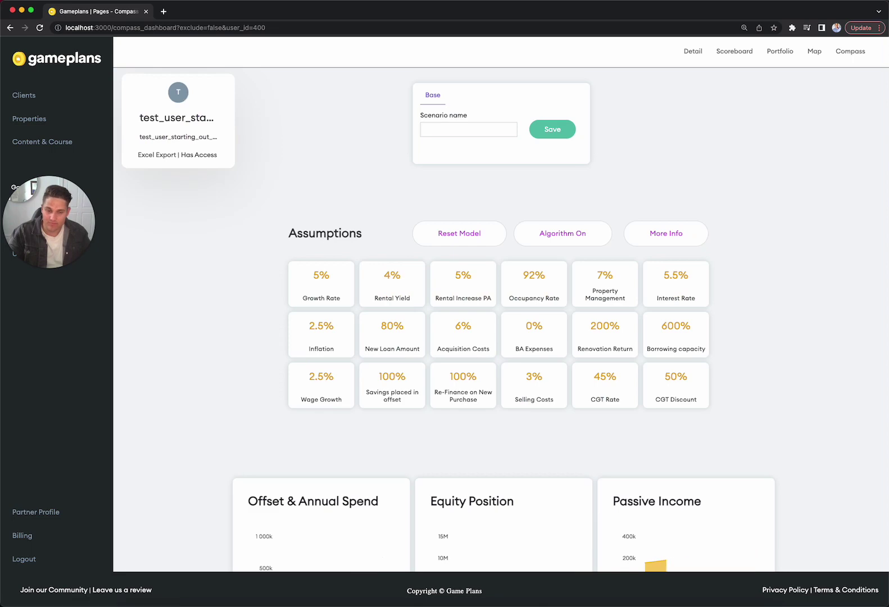
Read the 2051 Market Value in the detailed Equity Position chart for both purchases, and return to the dashboard
{"action": "scroll", "coordinate": [780, 313], "scroll_direction": "down", "scroll_amount": 5}
{"action": "left_click", "coordinate": [540, 247]}
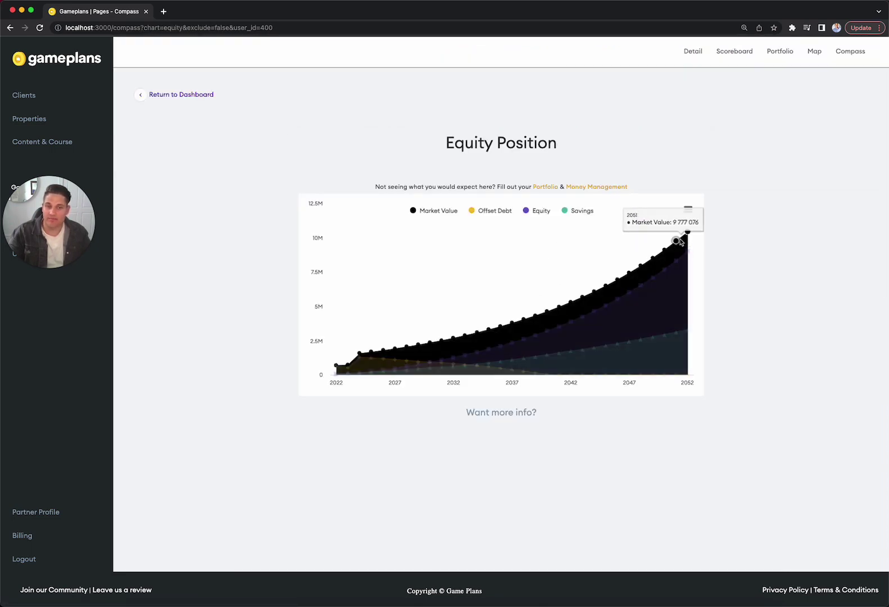
{"action": "left_click", "coordinate": [205, 96]}
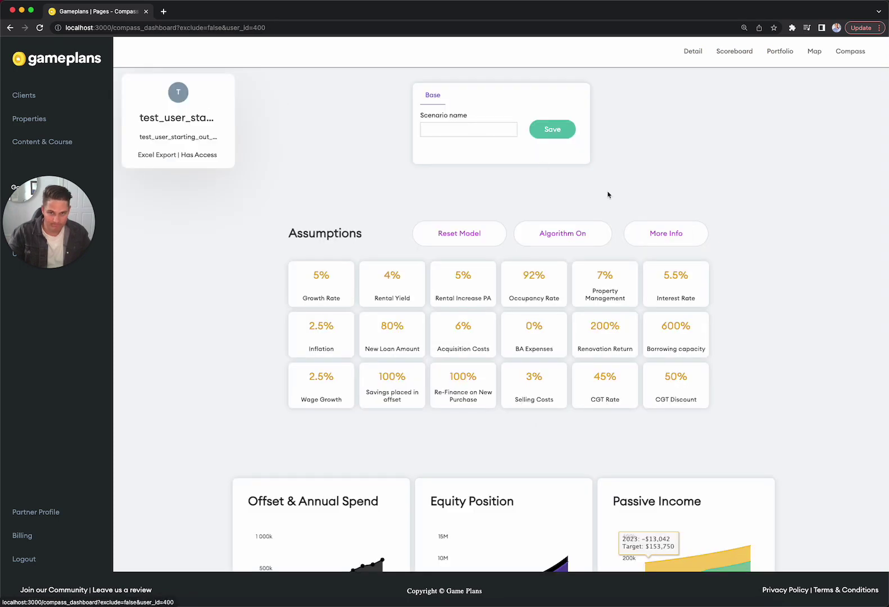
Enter a 2026 purchase with a value of 700000 and convert that value to its future value
{"action": "scroll", "coordinate": [648, 216], "scroll_direction": "down", "scroll_amount": 8}
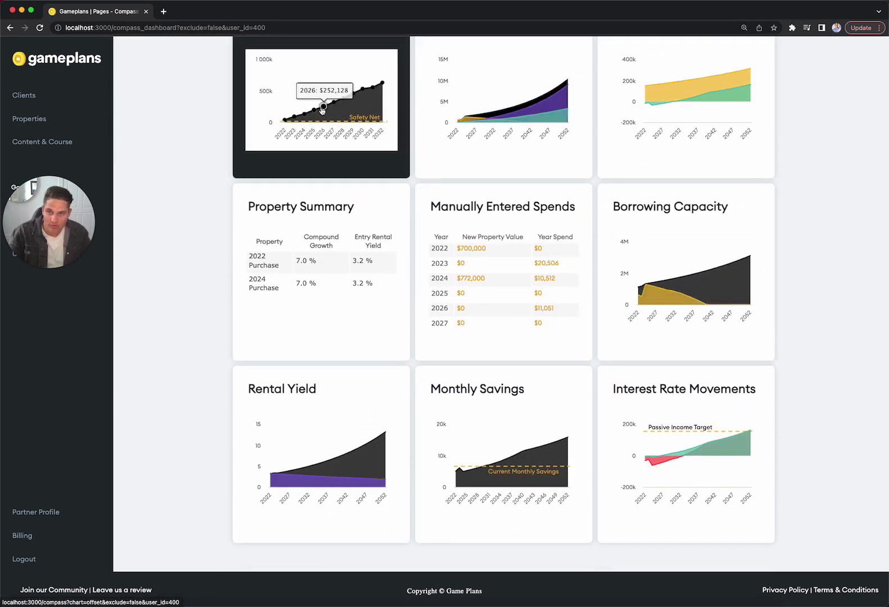
{"action": "left_click", "coordinate": [475, 309]}
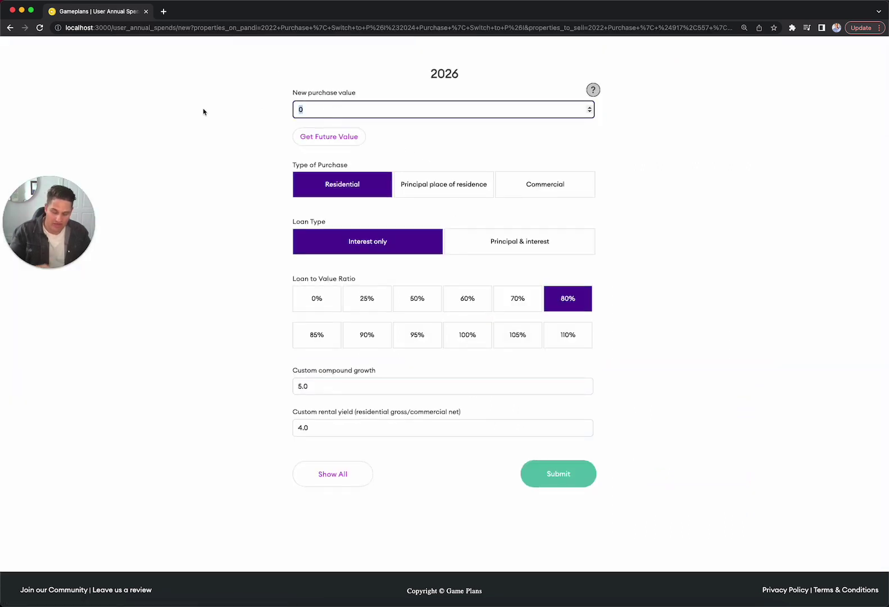
{"action": "type", "text": "700000"}
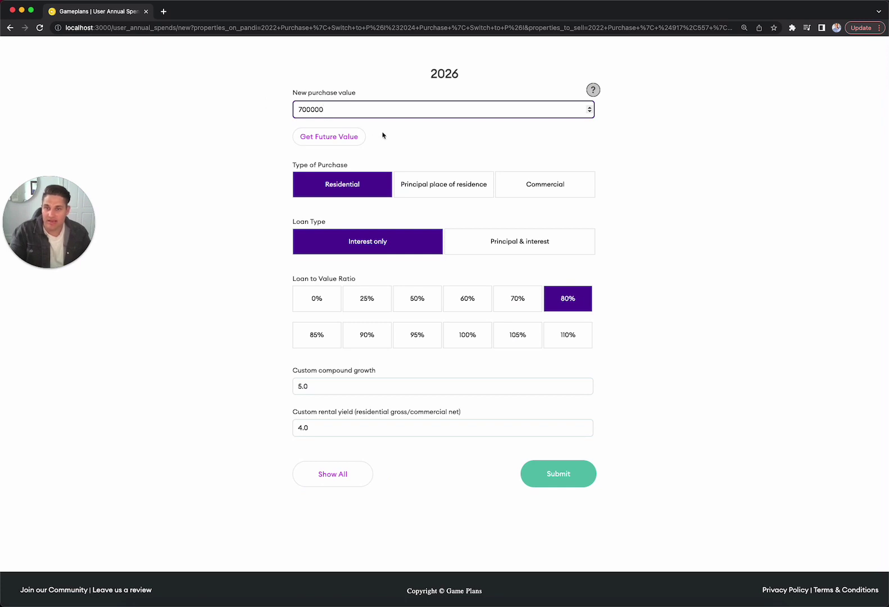
{"action": "left_click", "coordinate": [353, 138]}
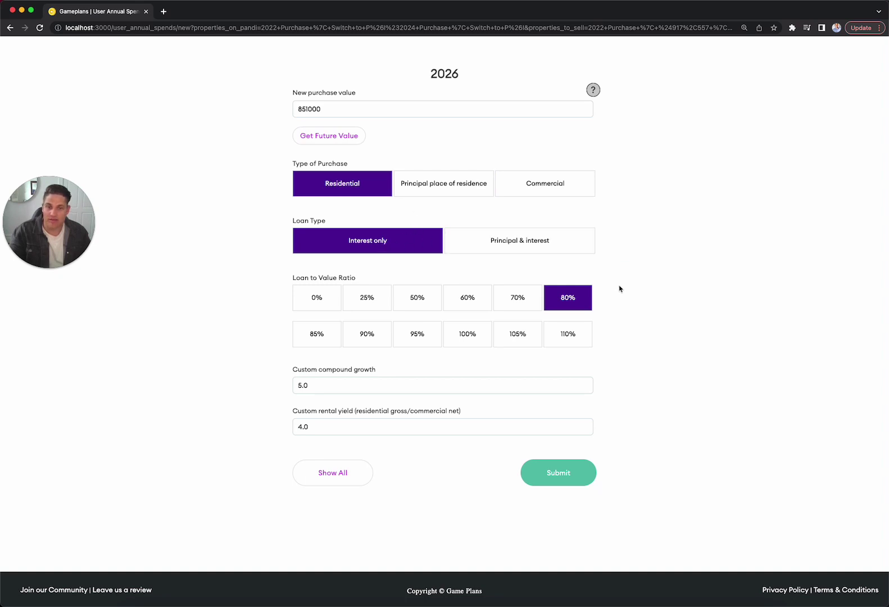
Set the 2026 purchase's custom compound growth to 7 and custom rental yield to 3.2, and submit it
{"action": "double_click", "coordinate": [409, 385]}
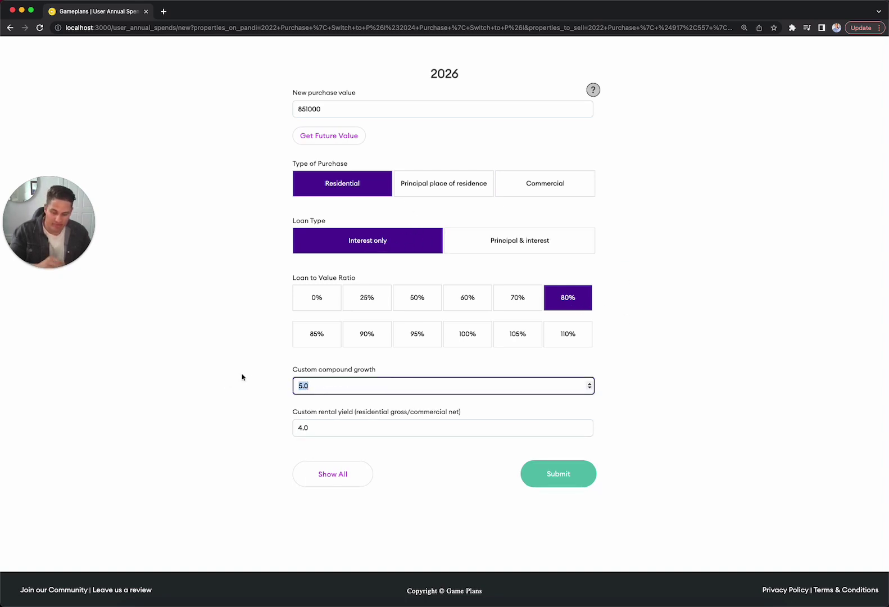
{"action": "type", "text": "7"}
{"action": "double_click", "coordinate": [321, 432]}
{"action": "type", "text": "3.2"}
{"action": "left_click", "coordinate": [564, 473]}
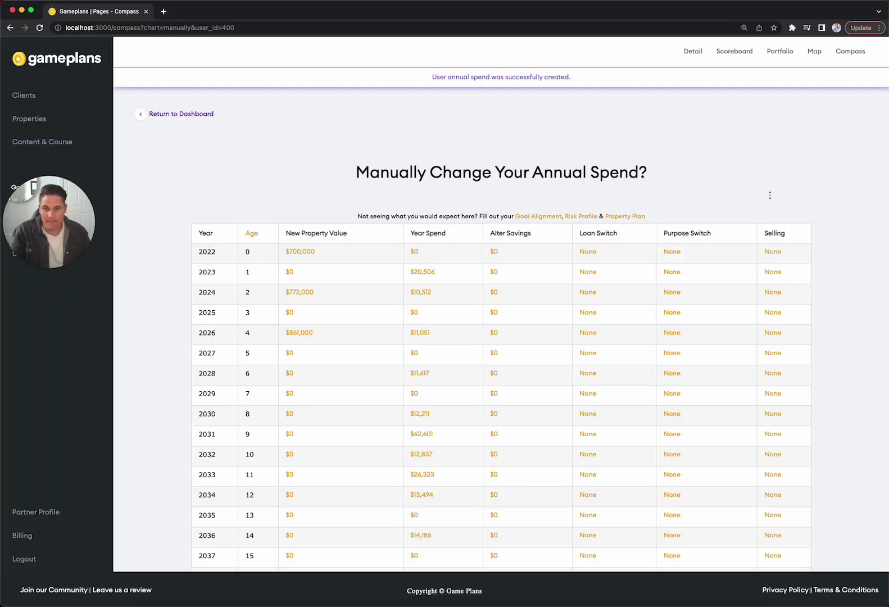
Examine the yearly offset balances from 2024 to 2028 in the detailed Offset & Annual Spends chart, and return to the dashboard
{"action": "left_click", "coordinate": [850, 58]}
{"action": "scroll", "coordinate": [787, 143], "scroll_direction": "down", "scroll_amount": 5}
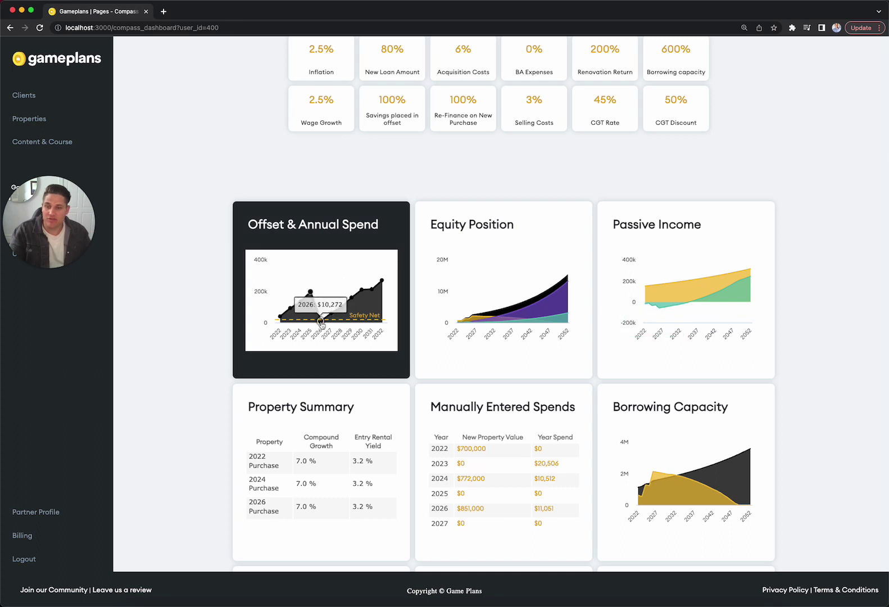
{"action": "left_click", "coordinate": [359, 243]}
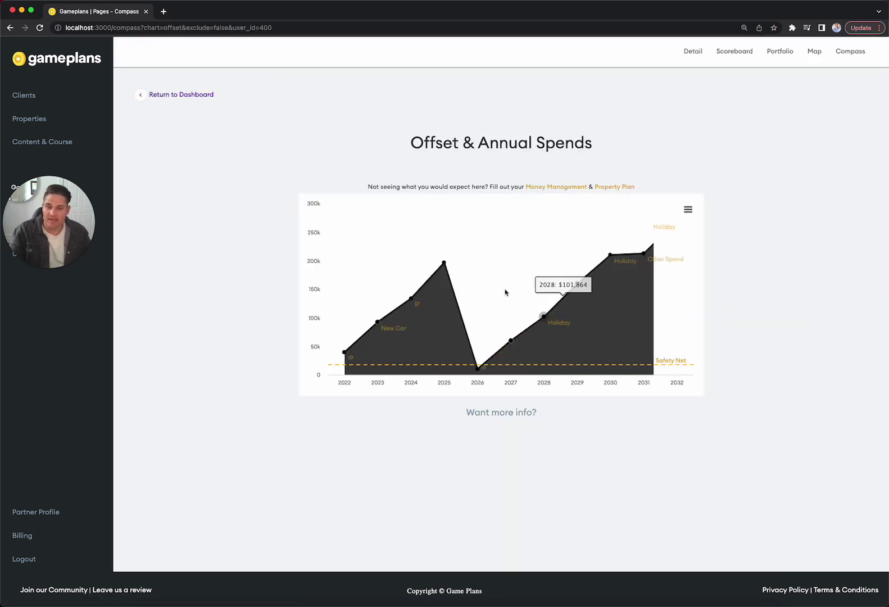
{"action": "scroll", "coordinate": [444, 264], "scroll_direction": "down", "scroll_amount": 1}
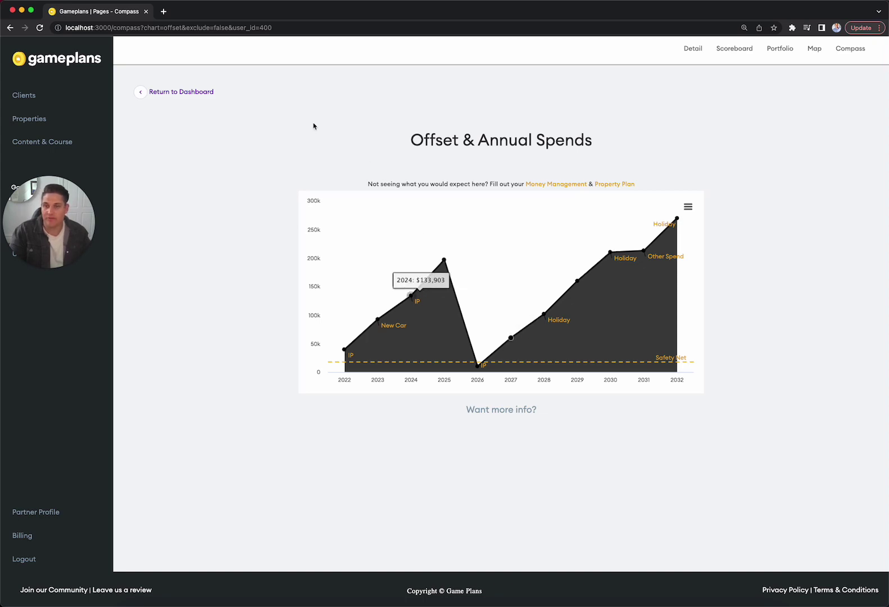
{"action": "left_click", "coordinate": [182, 92]}
Compare borrowing capacity with offset debt around 2027 in the detailed Borrowing Capacity chart, and return to the dashboard
{"action": "scroll", "coordinate": [742, 232], "scroll_direction": "down", "scroll_amount": 7}
{"action": "scroll", "coordinate": [830, 255], "scroll_direction": "down", "scroll_amount": 2}
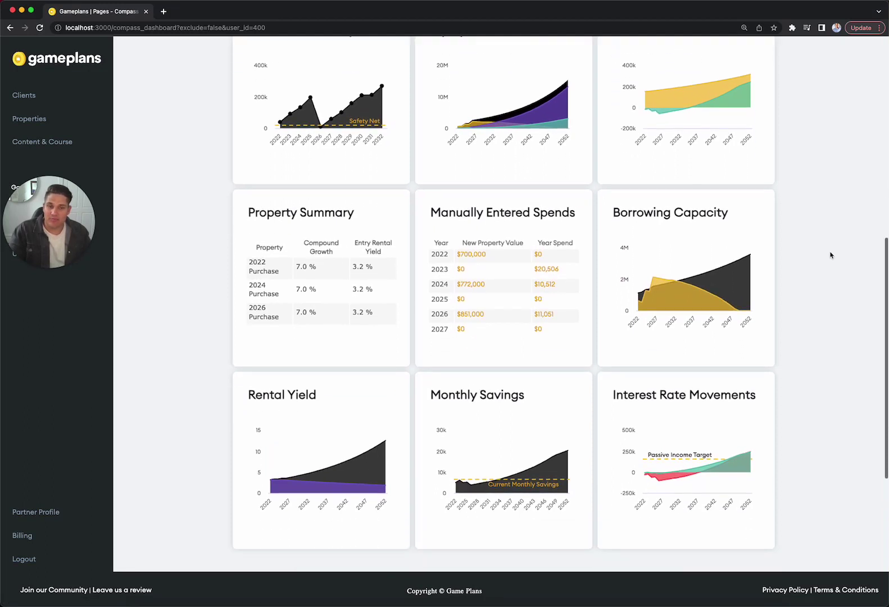
{"action": "left_click", "coordinate": [700, 210]}
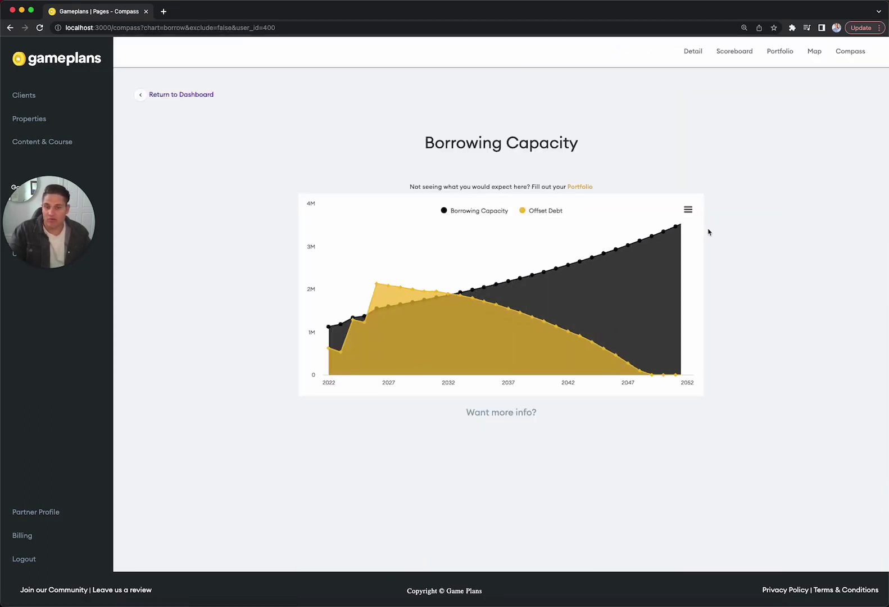
{"action": "mouse_move", "coordinate": [396, 284]}
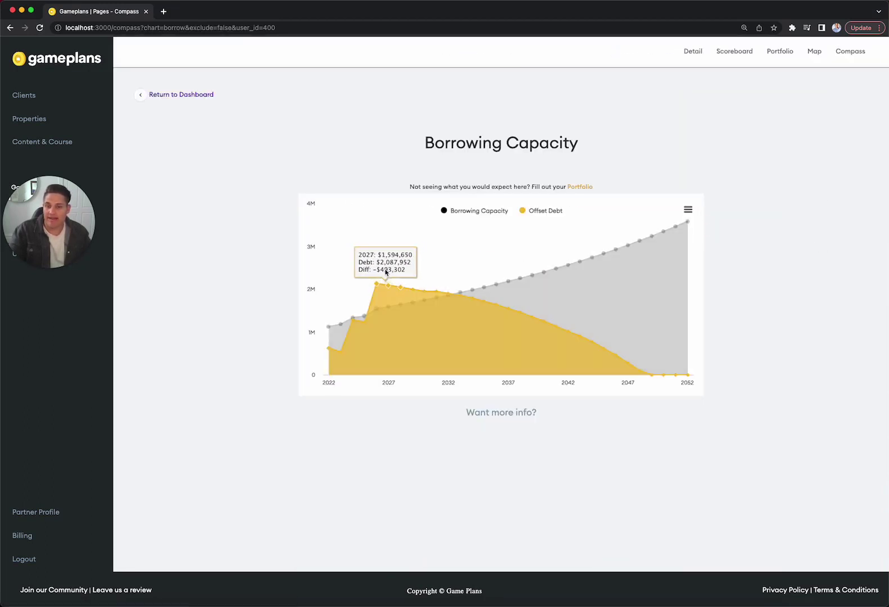
{"action": "mouse_move", "coordinate": [327, 349]}
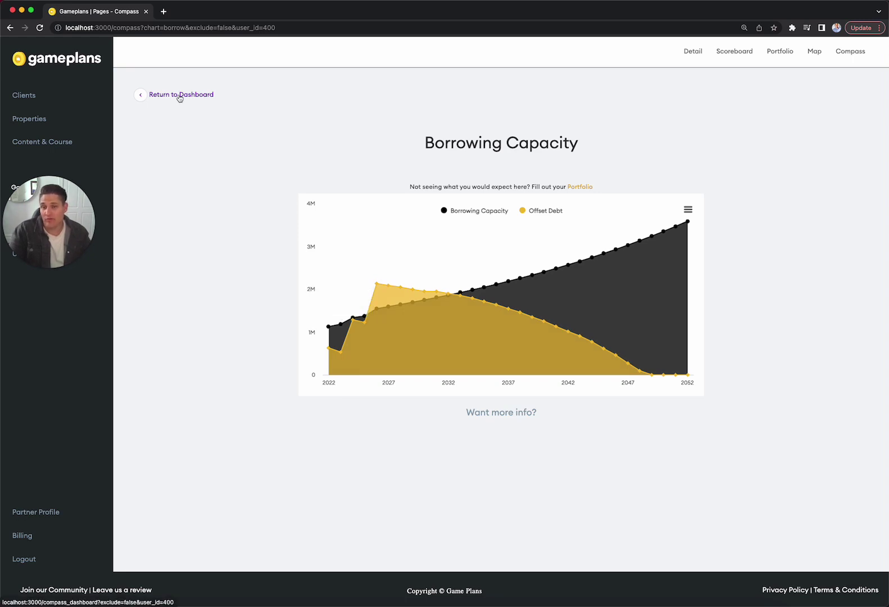
{"action": "left_click", "coordinate": [180, 95]}
Read the 2026 figure and target in the detailed Passive Income chart, and return to the dashboard
{"action": "scroll", "coordinate": [660, 280], "scroll_direction": "down", "scroll_amount": 6}
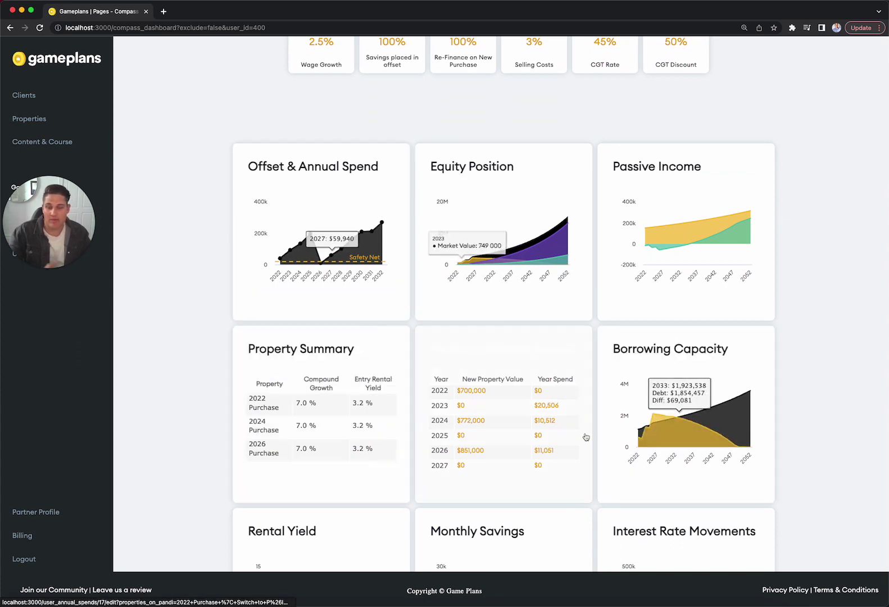
{"action": "scroll", "coordinate": [675, 405], "scroll_direction": "down", "scroll_amount": 2}
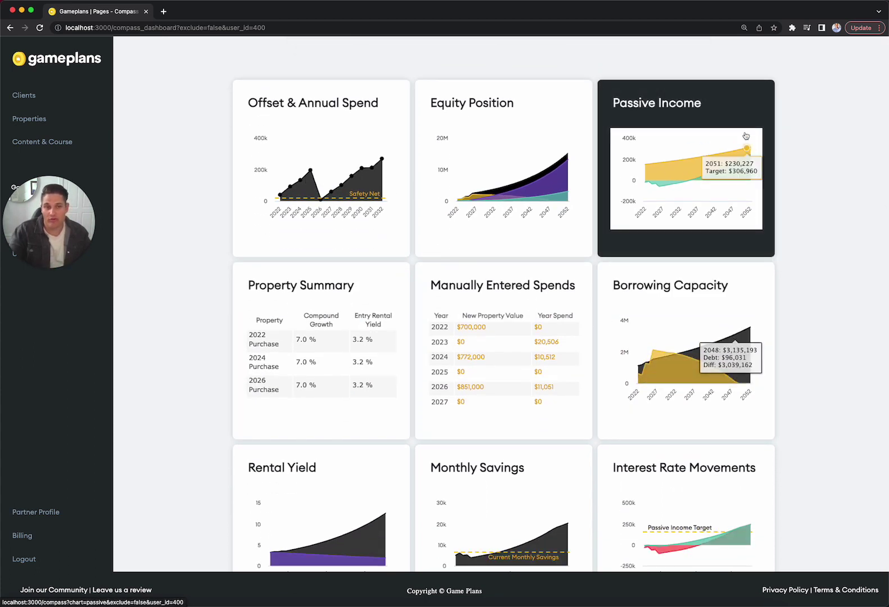
{"action": "left_click", "coordinate": [739, 119]}
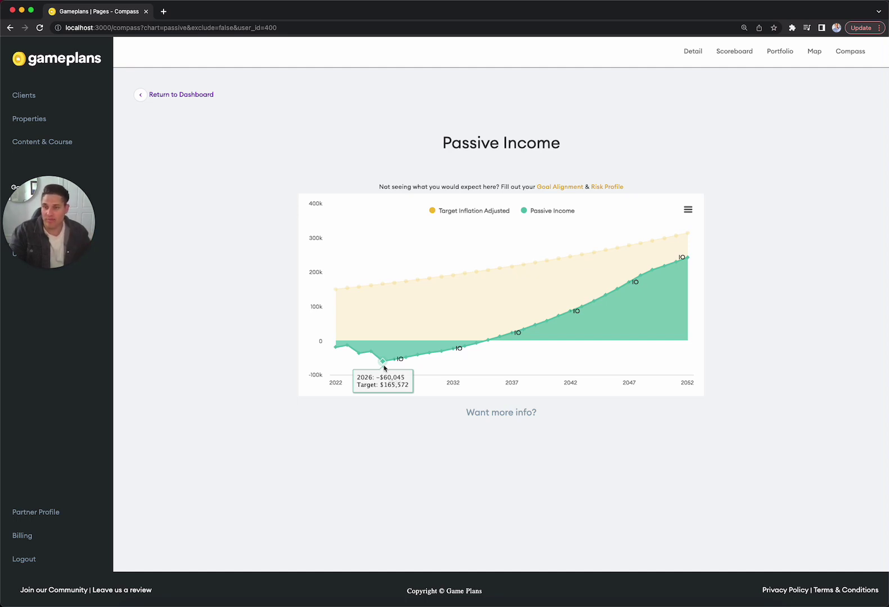
{"action": "left_click", "coordinate": [181, 95]}
Remove the 2026 property purchase by setting its new purchase value to 0 and submitting it
{"action": "scroll", "coordinate": [677, 282], "scroll_direction": "down", "scroll_amount": 7}
{"action": "scroll", "coordinate": [677, 282], "scroll_direction": "down", "scroll_amount": 2}
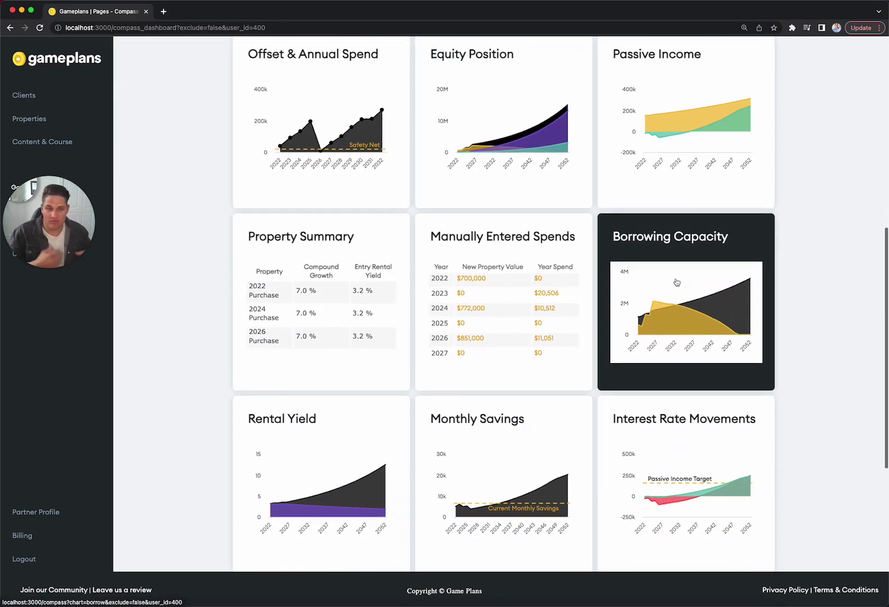
{"action": "left_click", "coordinate": [477, 337]}
{"action": "type", "text": "0"}
{"action": "left_click", "coordinate": [558, 473]}
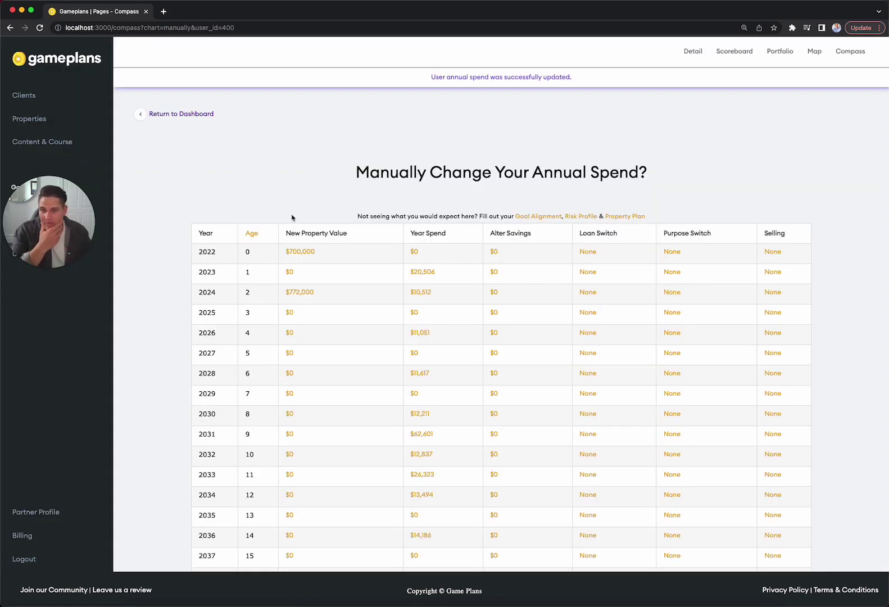
Enter a 2029 purchase with a value of 700000 and convert that value to its future value
{"action": "scroll", "coordinate": [323, 275], "scroll_direction": "down", "scroll_amount": 1}
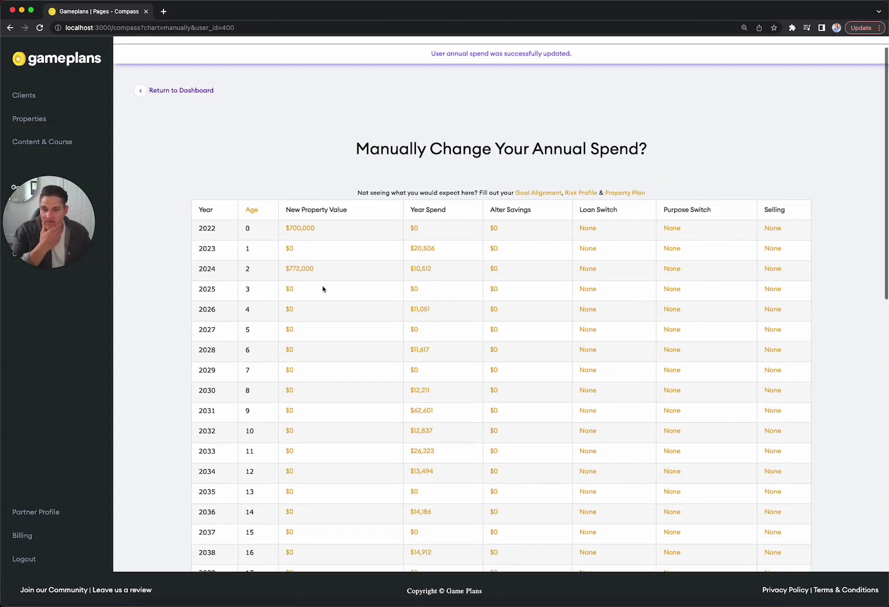
{"action": "left_click", "coordinate": [290, 370]}
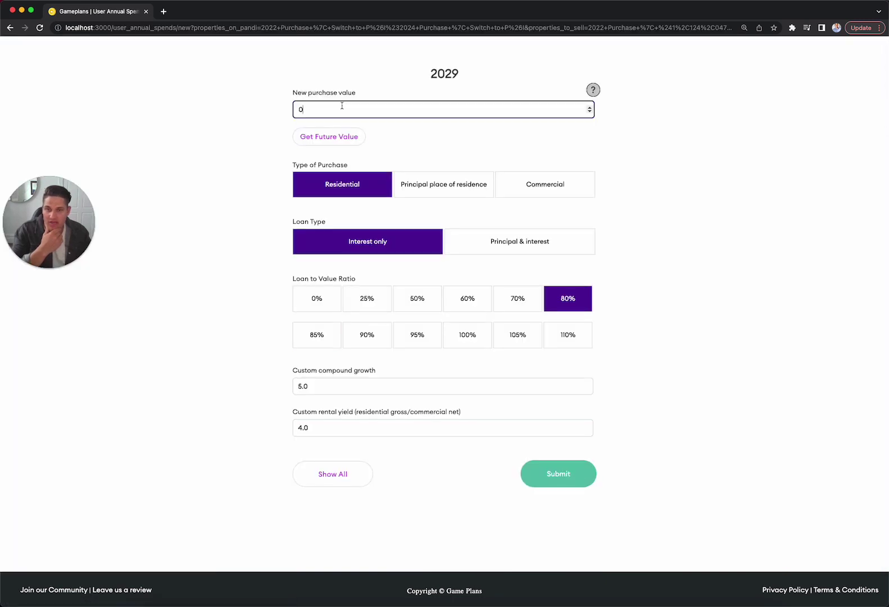
{"action": "key", "text": "super+a"}
{"action": "type", "text": "70"}
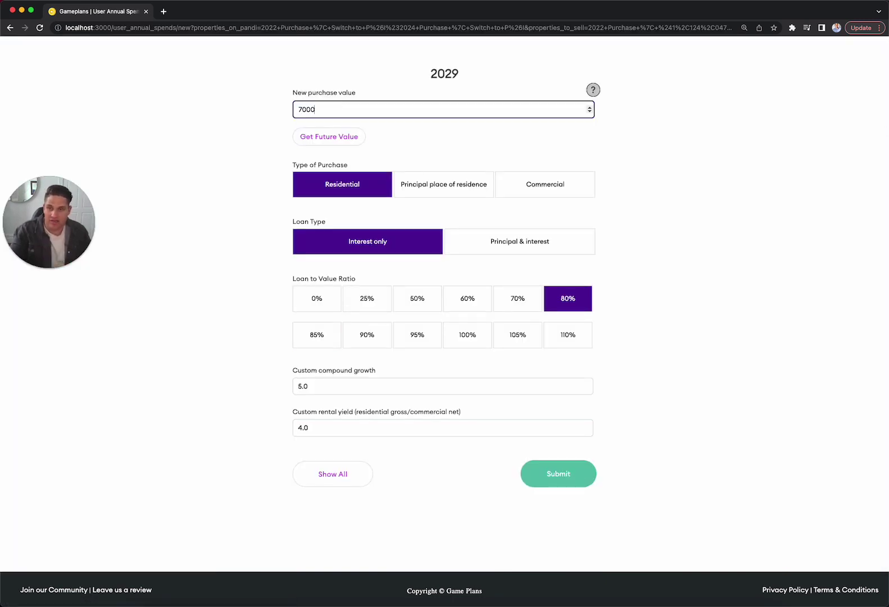
{"action": "left_click", "coordinate": [358, 138]}
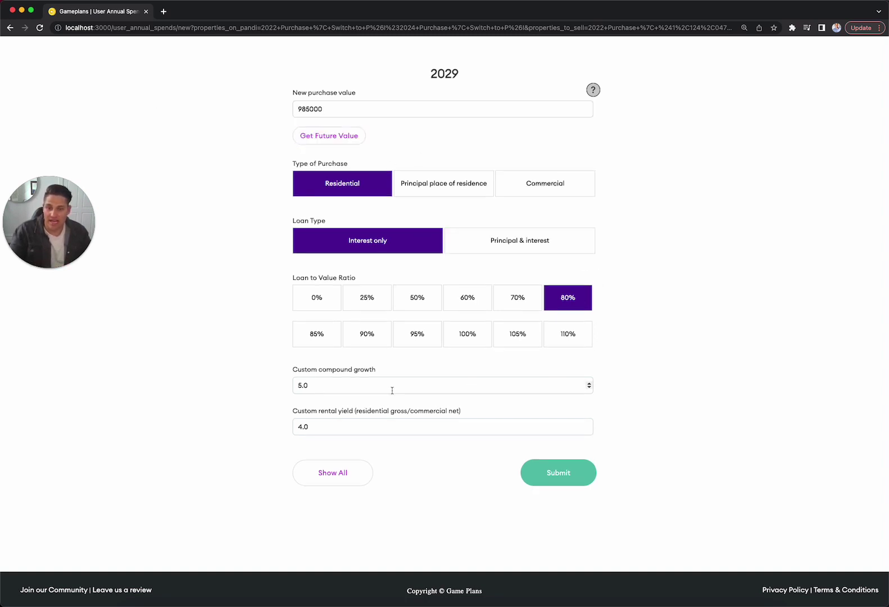
Set the 2029 purchase's custom compound growth to 7 and custom rental yield to 3.2, and submit it
{"action": "left_click_drag", "start_coordinate": [333, 385], "coordinate": [227, 378]}
{"action": "type", "text": "7"}
{"action": "left_click", "coordinate": [325, 428]}
{"action": "left_click_drag", "start_coordinate": [325, 428], "coordinate": [225, 427]}
{"action": "type", "text": "3.2"}
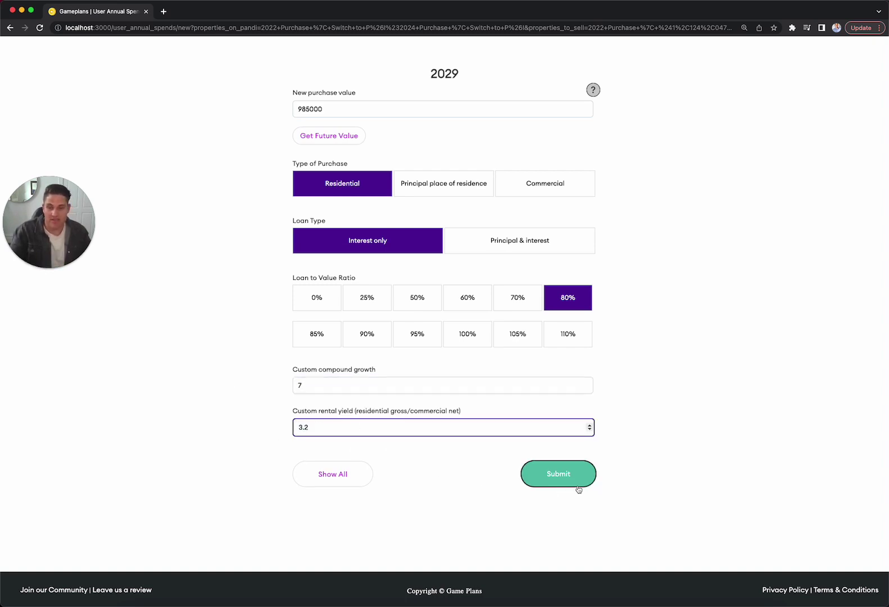
{"action": "left_click", "coordinate": [577, 486]}
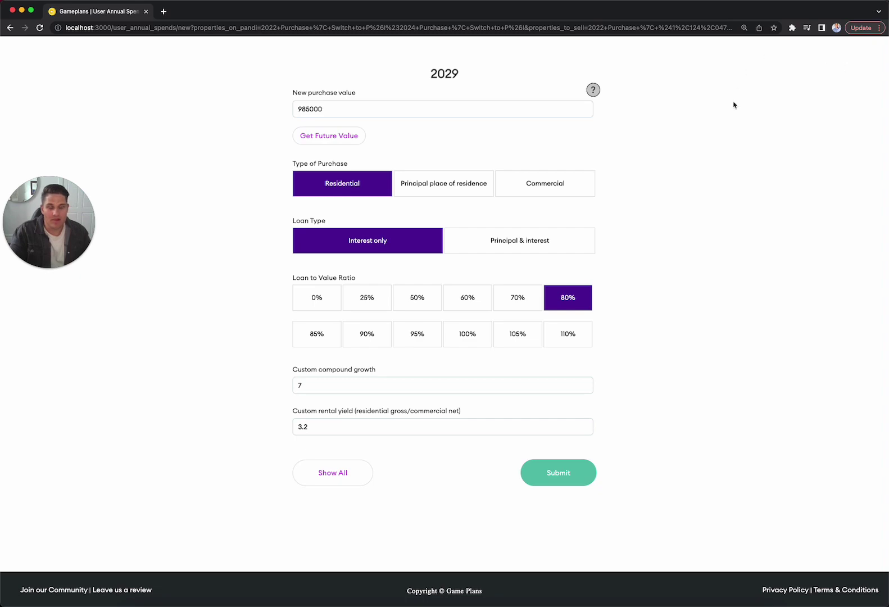
{"action": "left_click", "coordinate": [561, 477]}
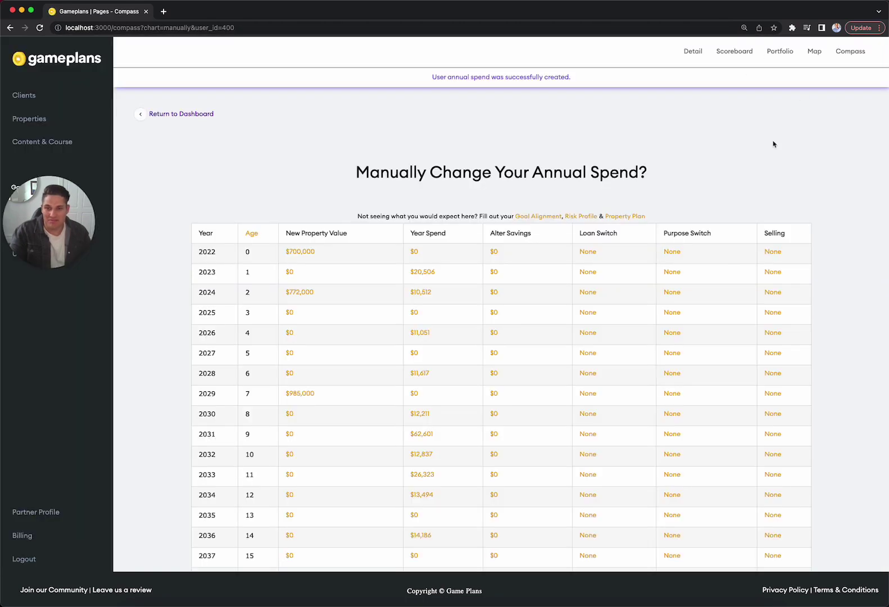
Check the dashboard's 2029 offset balance and compare 2033 debt with capacity in the detailed Borrowing Capacity chart, and return
{"action": "left_click", "coordinate": [837, 64]}
{"action": "scroll", "coordinate": [805, 175], "scroll_direction": "down", "scroll_amount": 8}
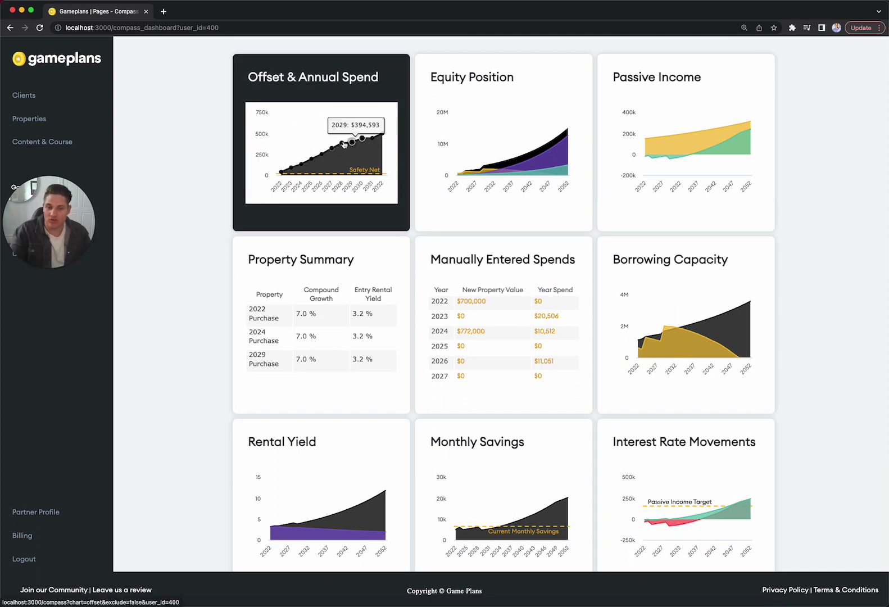
{"action": "left_click", "coordinate": [705, 277]}
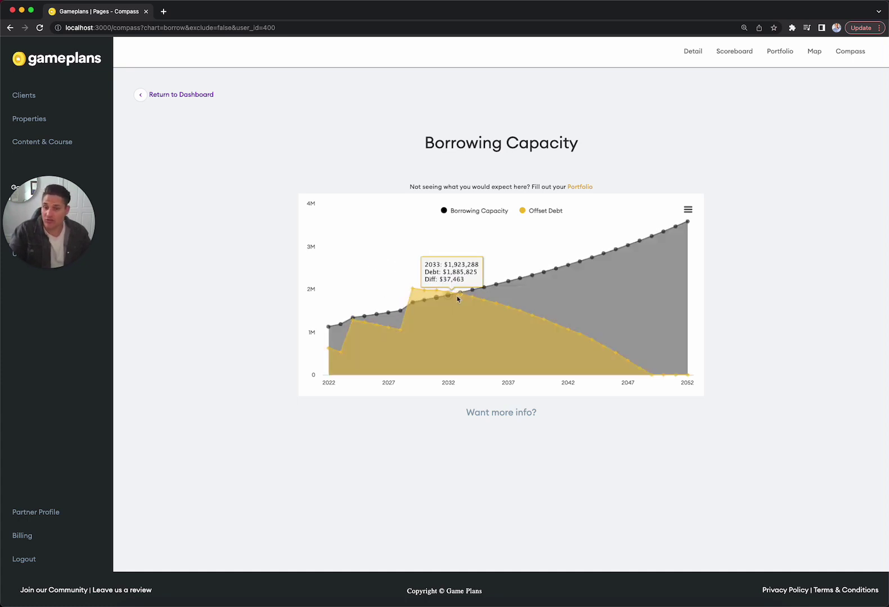
{"action": "left_click", "coordinate": [193, 96]}
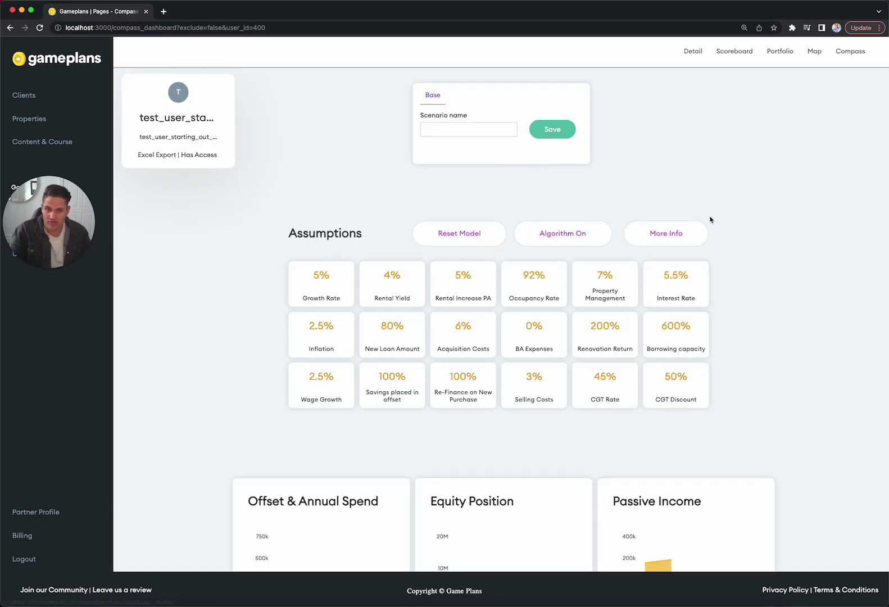
Read the 2049 Offset Debt in the detailed Equity Position chart with the 2029 purchase included, and return to the dashboard
{"action": "scroll", "coordinate": [716, 223], "scroll_direction": "down", "scroll_amount": 5}
{"action": "left_click", "coordinate": [508, 248]}
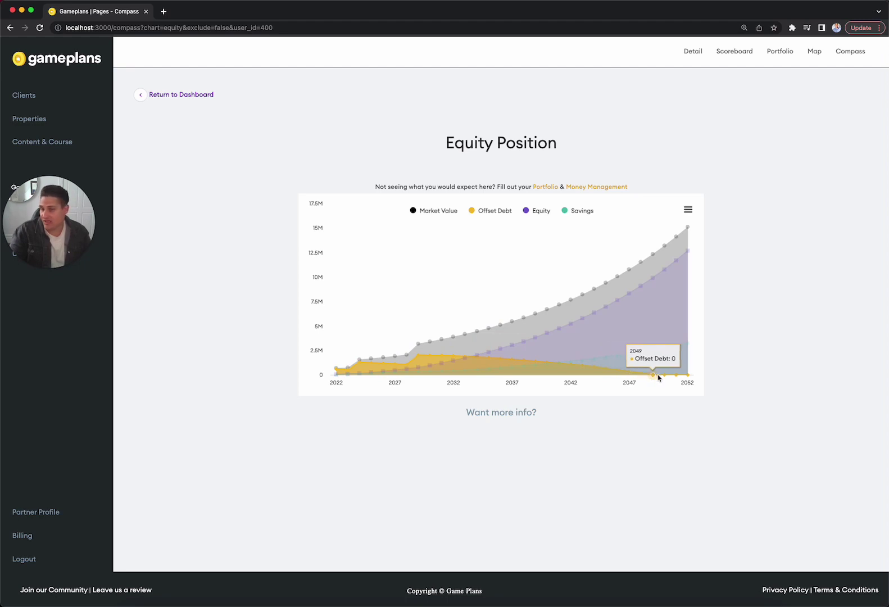
{"action": "left_click", "coordinate": [188, 96]}
Read the 2052 figure and target in the detailed Passive Income chart with the 2029 purchase included, and return to the dashboard
{"action": "scroll", "coordinate": [736, 289], "scroll_direction": "down", "scroll_amount": 5}
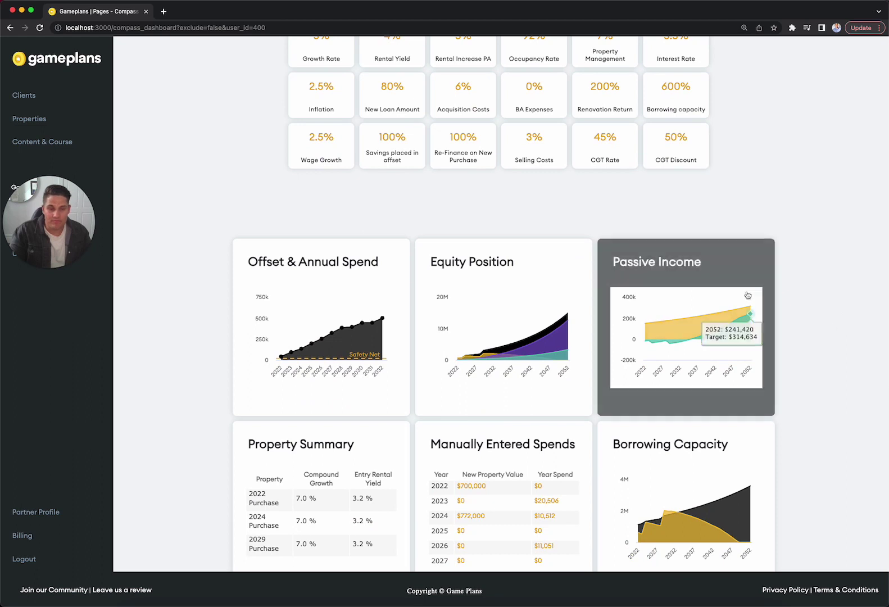
{"action": "left_click", "coordinate": [736, 266]}
{"action": "scroll", "coordinate": [803, 302], "scroll_direction": "down", "scroll_amount": 2}
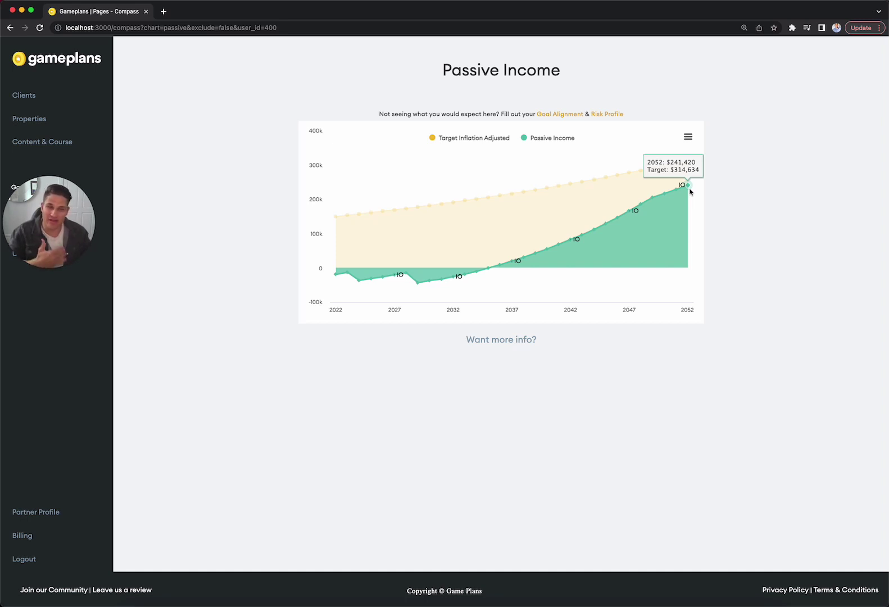
{"action": "scroll", "coordinate": [690, 192], "scroll_direction": "up", "scroll_amount": 3}
{"action": "left_click", "coordinate": [182, 96]}
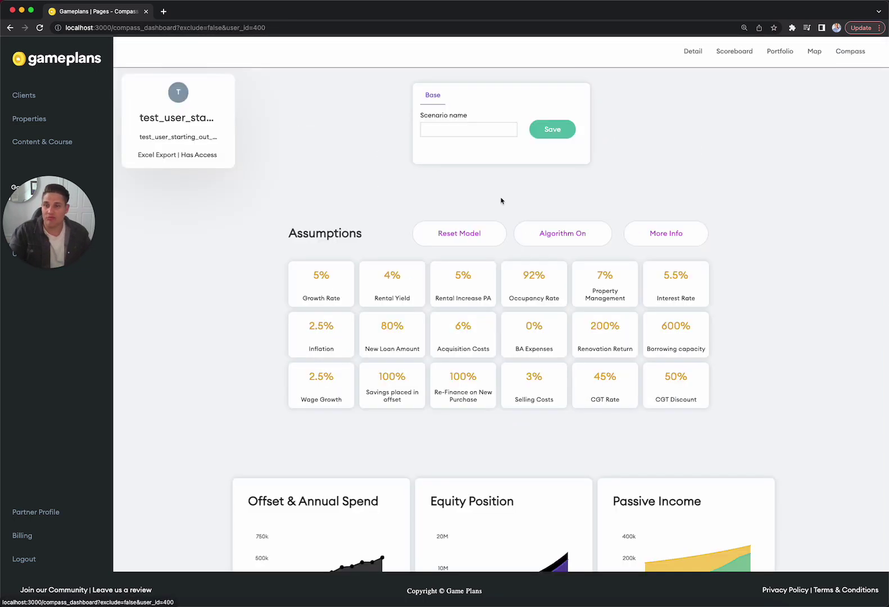
Start a 2038 purchase in the manually entered spends with a value of 700000 and convert it to its future value
{"action": "scroll", "coordinate": [684, 263], "scroll_direction": "down", "scroll_amount": 3}
{"action": "scroll", "coordinate": [505, 360], "scroll_direction": "down", "scroll_amount": 4}
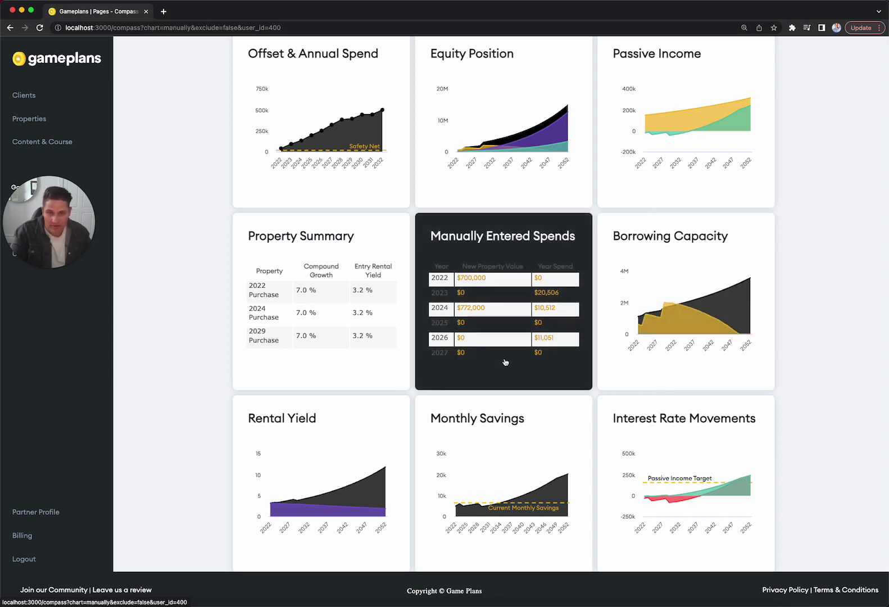
{"action": "left_click", "coordinate": [506, 362]}
{"action": "scroll", "coordinate": [328, 367], "scroll_direction": "down", "scroll_amount": 2}
{"action": "scroll", "coordinate": [329, 368], "scroll_direction": "down", "scroll_amount": 3}
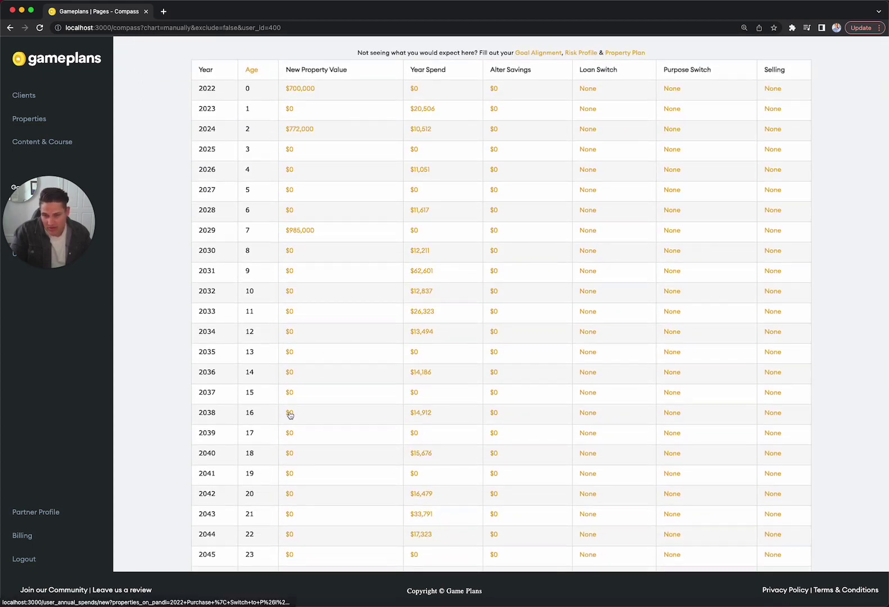
{"action": "left_click", "coordinate": [290, 413]}
{"action": "double_click", "coordinate": [332, 110]}
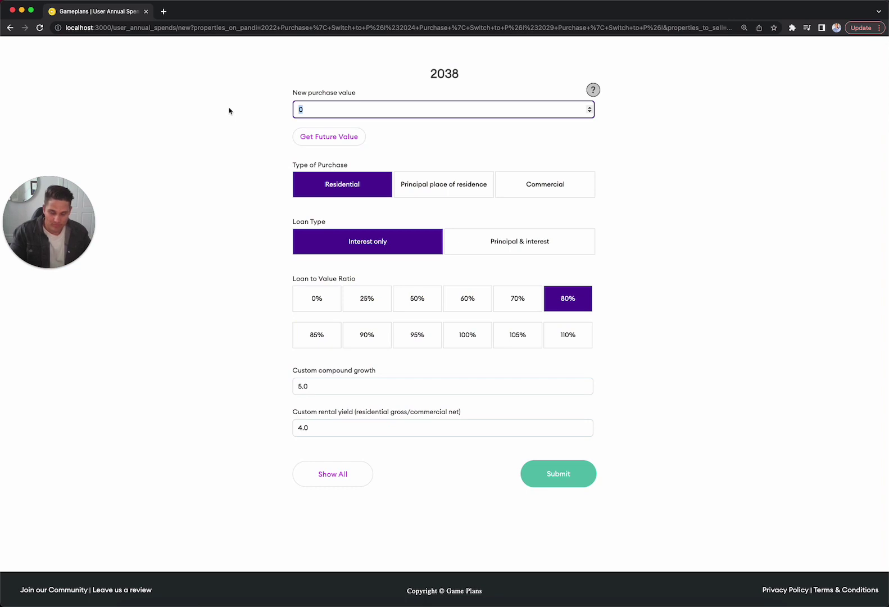
{"action": "type", "text": "700000"}
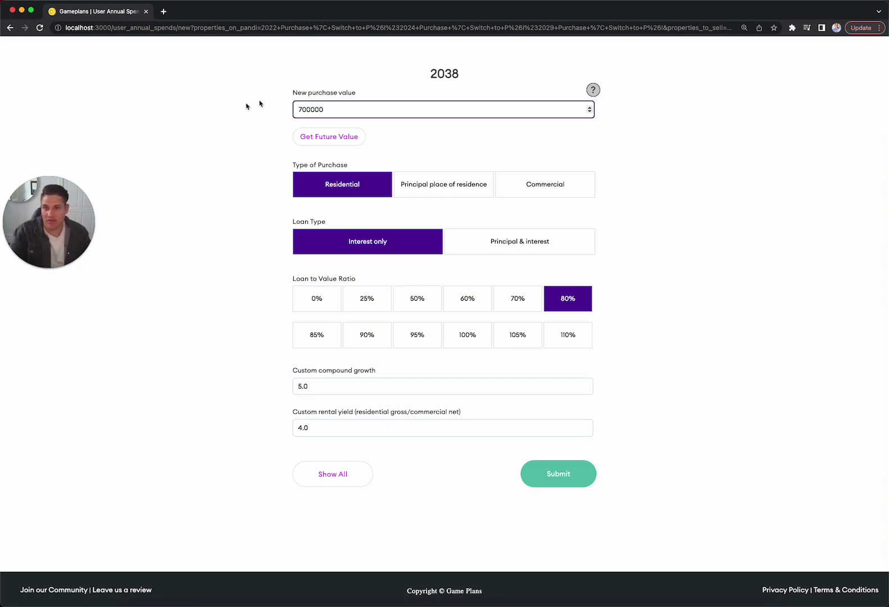
{"action": "left_click", "coordinate": [347, 140]}
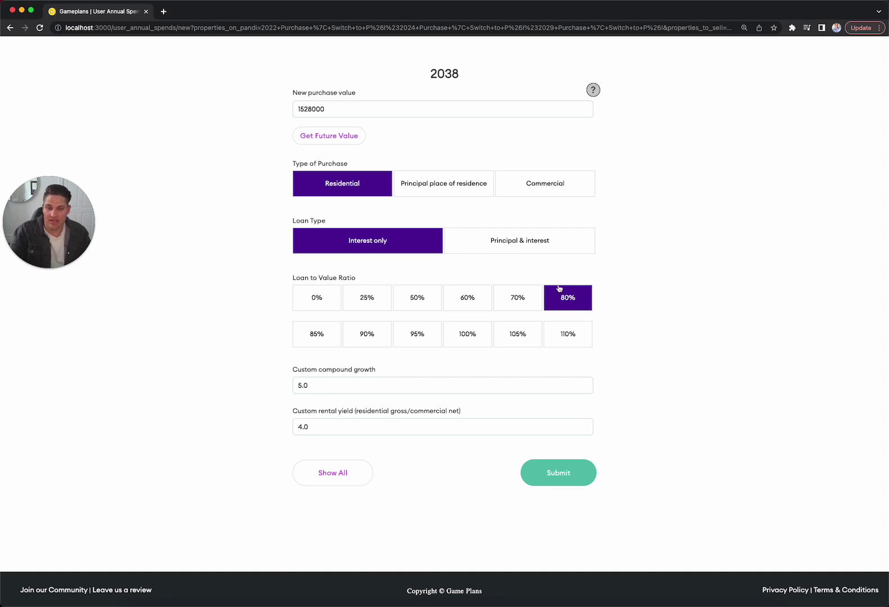
{"action": "left_click", "coordinate": [520, 306]}
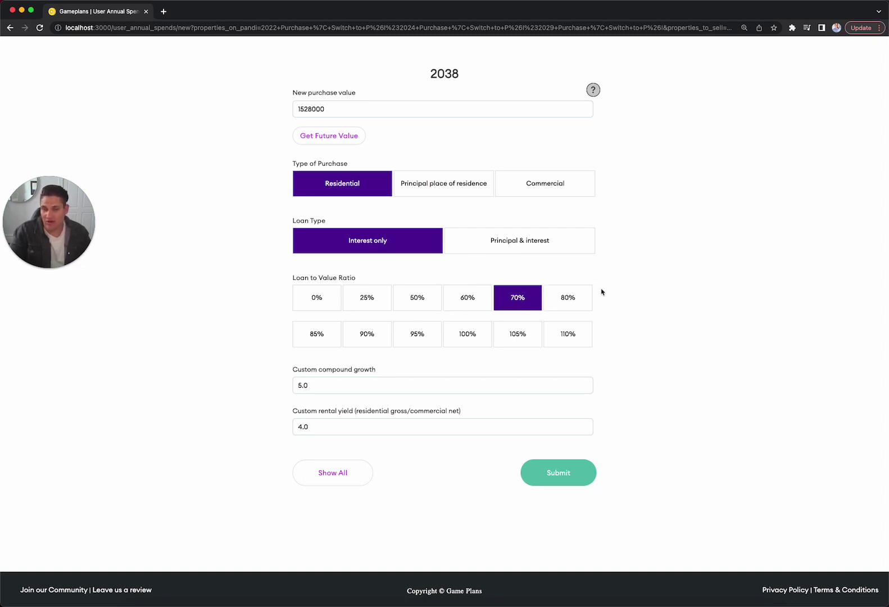
{"action": "scroll", "coordinate": [614, 292], "scroll_direction": "down", "scroll_amount": 1}
{"action": "left_click", "coordinate": [583, 293]}
Set the 2038 purchase's custom rental yield to 3.2 and custom compound growth to 7, and submit it
{"action": "scroll", "coordinate": [634, 294], "scroll_direction": "down", "scroll_amount": 2}
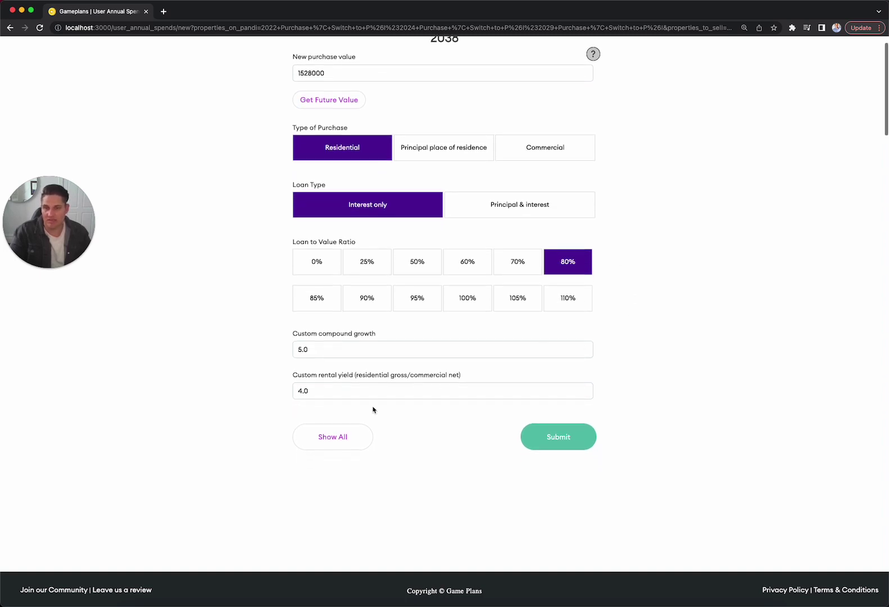
{"action": "left_click", "coordinate": [344, 388]}
{"action": "left_click_drag", "start_coordinate": [344, 388], "coordinate": [215, 388]}
{"action": "type", "text": "3.2"}
{"action": "key", "text": "shift+Tab"}
{"action": "type", "text": "7"}
{"action": "left_click", "coordinate": [554, 449]}
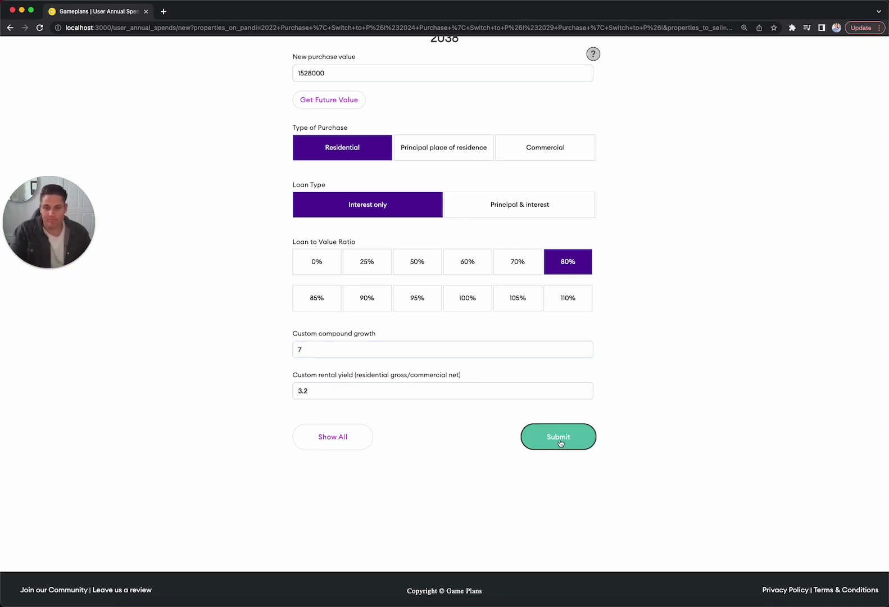
{"action": "left_click", "coordinate": [561, 441]}
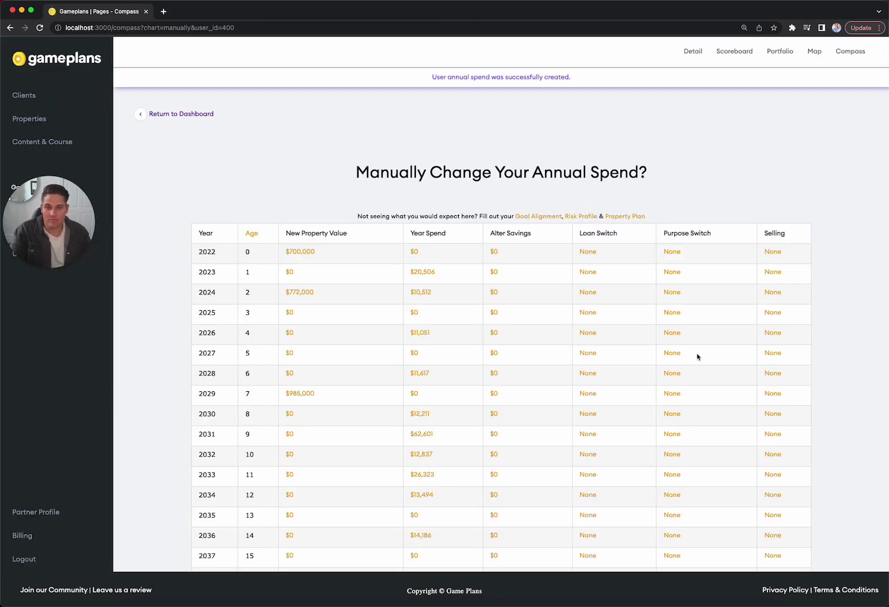
Return to the Compass dashboard and examine the 2052 passive income, its target and the 2052 equity with the 2038 purchase included
{"action": "left_click", "coordinate": [849, 53]}
{"action": "scroll", "coordinate": [803, 180], "scroll_direction": "down", "scroll_amount": 6}
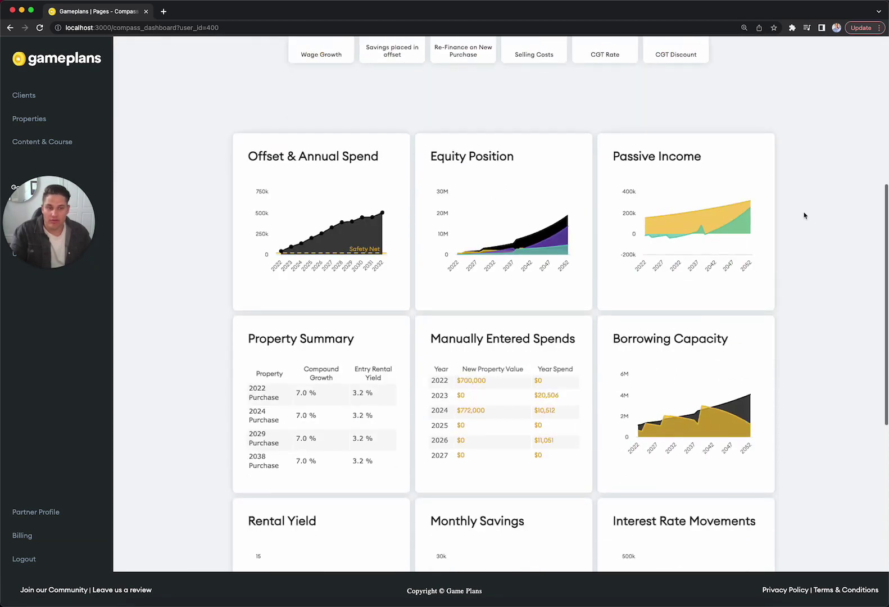
{"action": "mouse_move", "coordinate": [758, 210]}
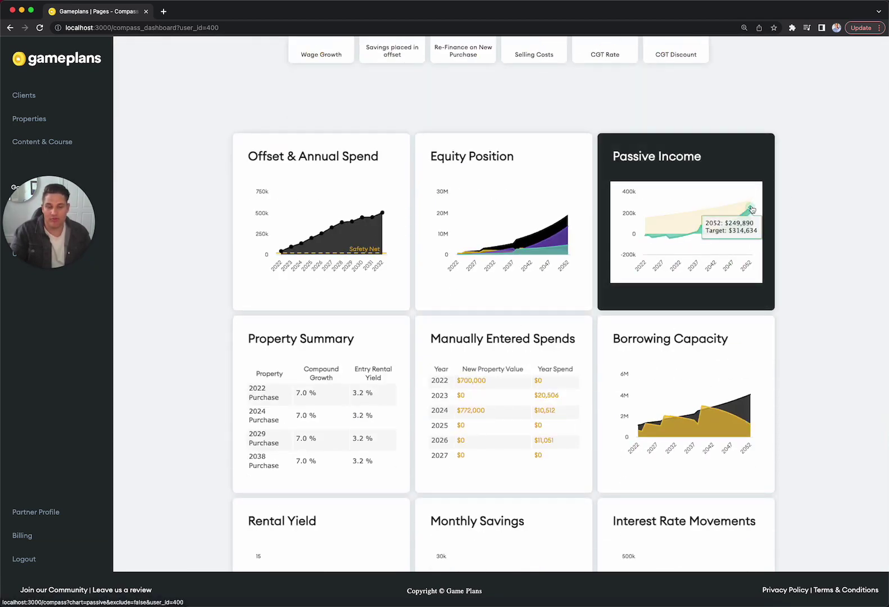
{"action": "mouse_move", "coordinate": [709, 421]}
{"action": "scroll", "coordinate": [714, 341], "scroll_direction": "down", "scroll_amount": 2}
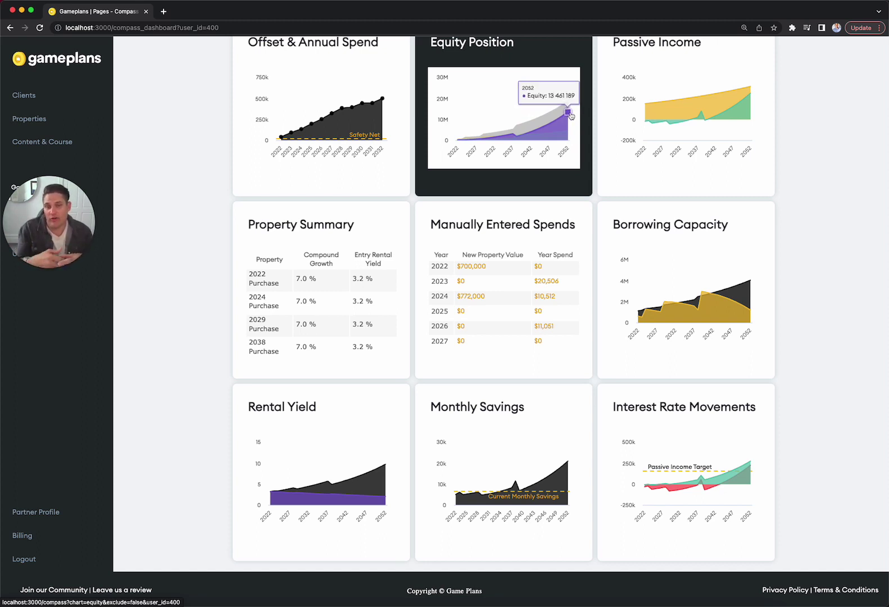
{"action": "mouse_move", "coordinate": [752, 99]}
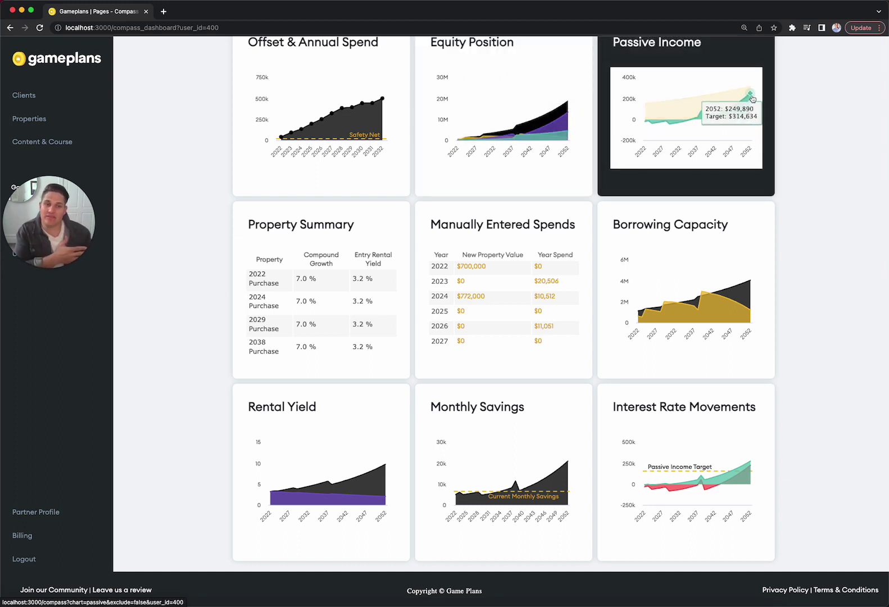
{"action": "mouse_move", "coordinate": [568, 114]}
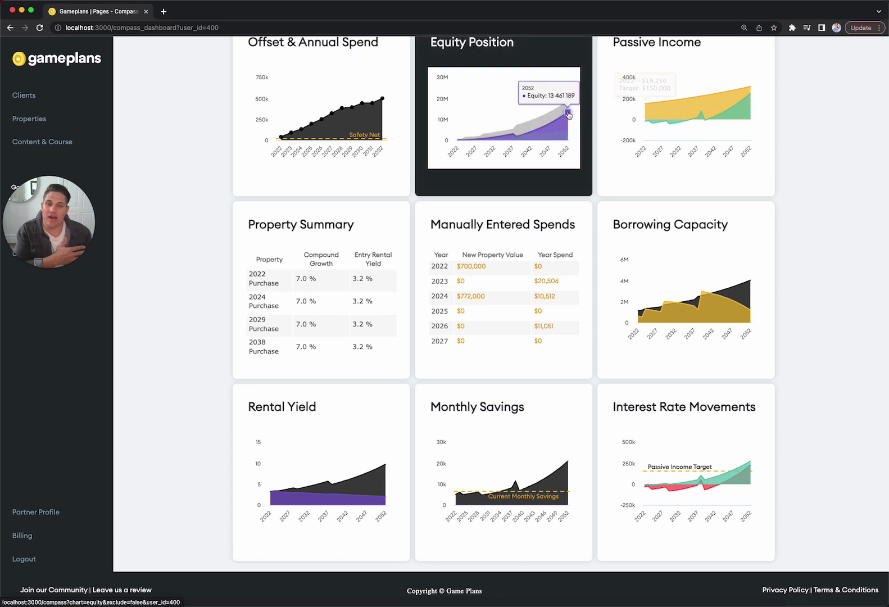